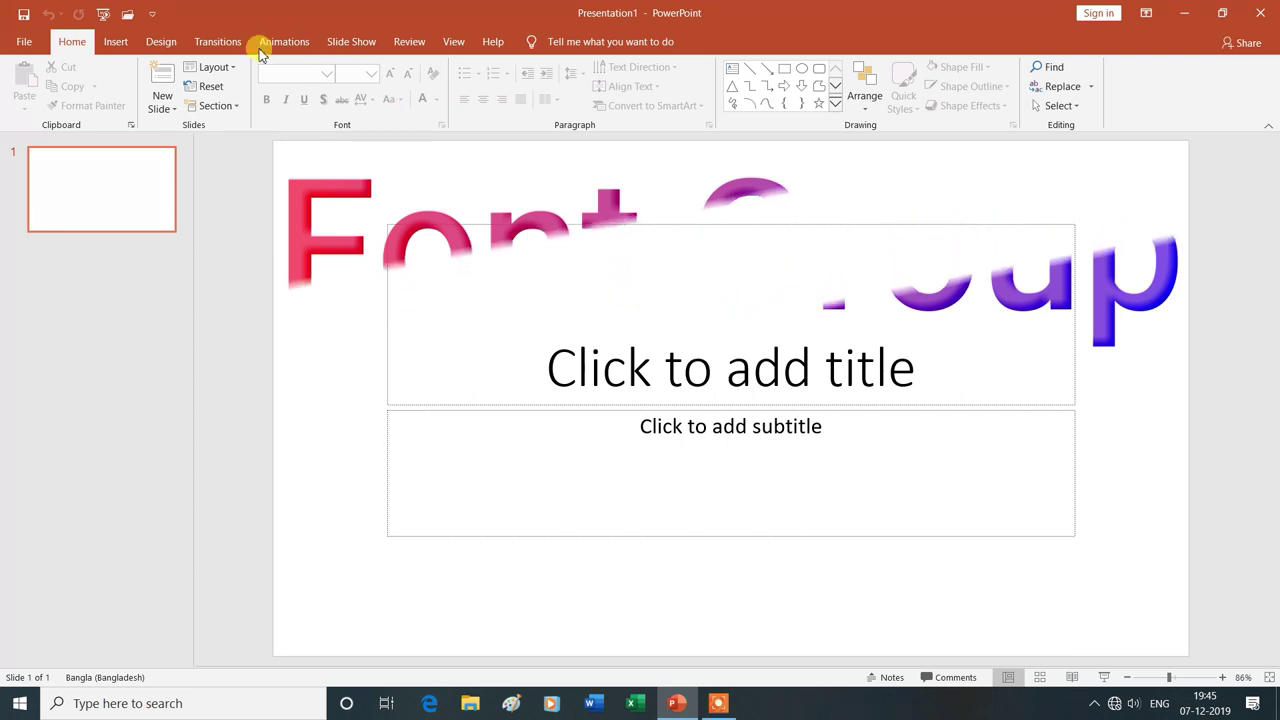
Open the recent presentation 'slide' and go to slide 2, TYPES OF BROWSERS.
{"action": "left_click", "coordinate": [129, 14]}
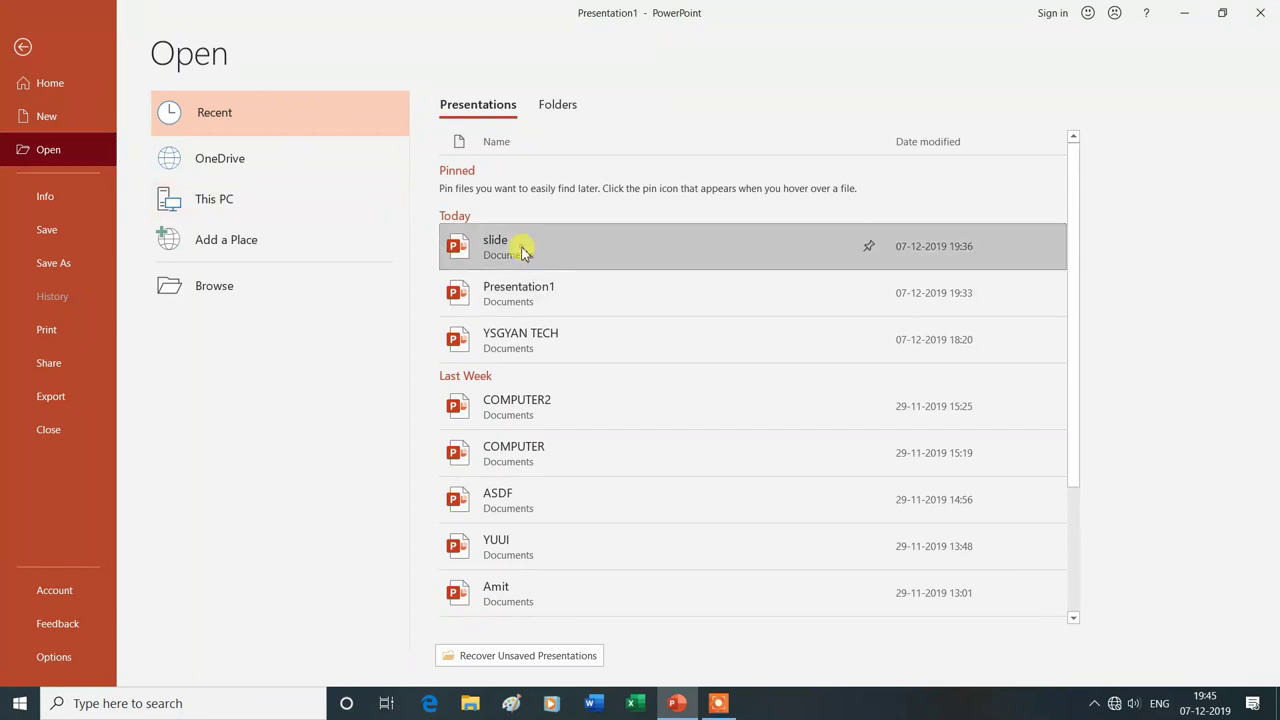
{"action": "left_click", "coordinate": [522, 249]}
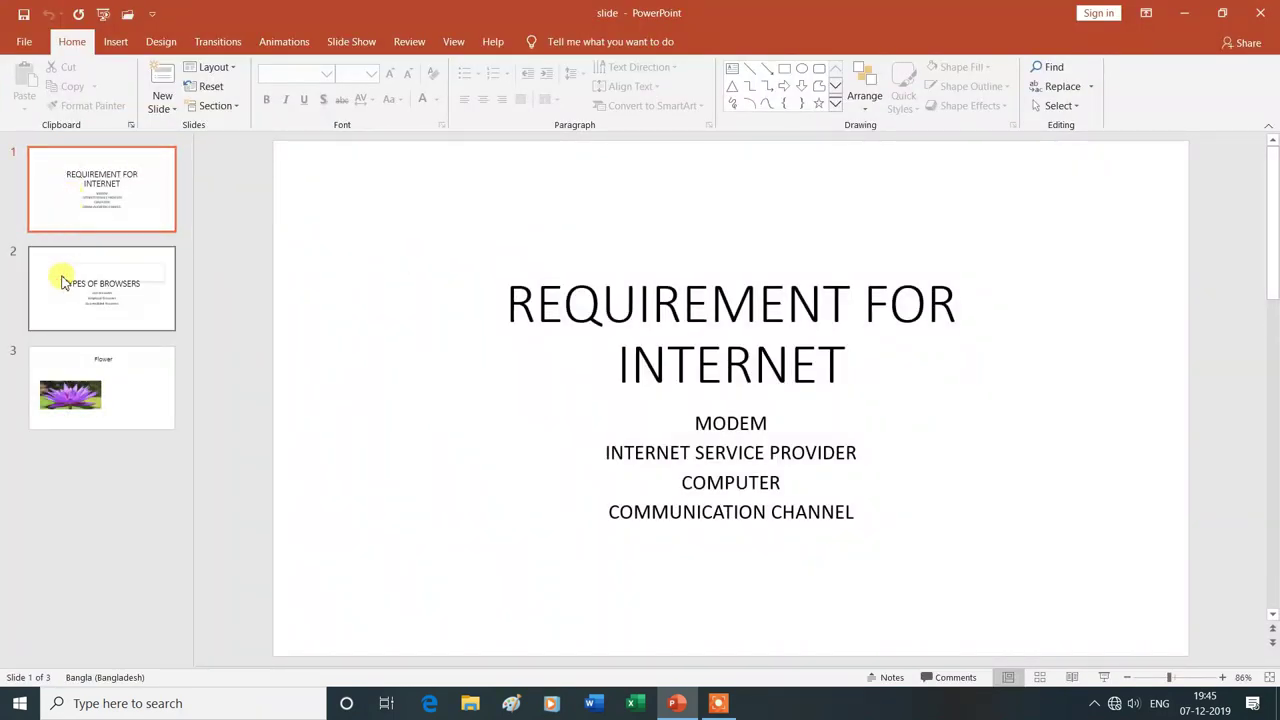
{"action": "left_click", "coordinate": [124, 296]}
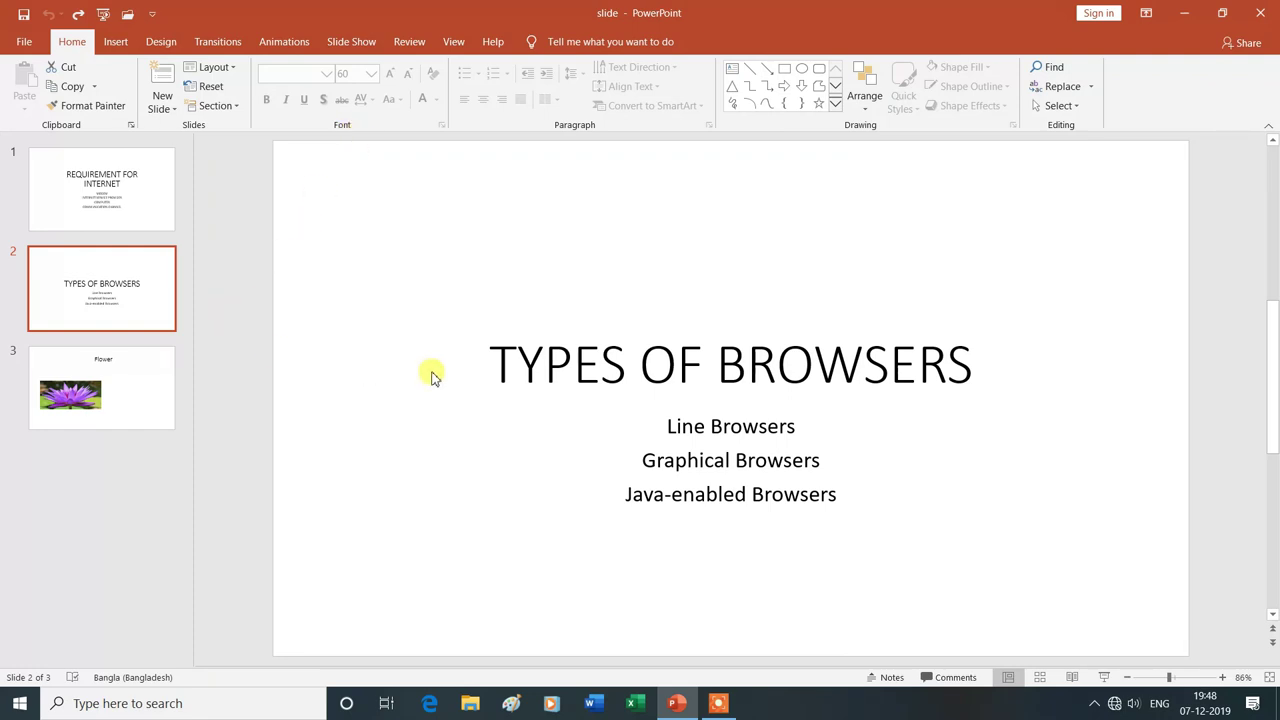
Make the first list item, Line Browsers, bold.
{"action": "left_click", "coordinate": [658, 426]}
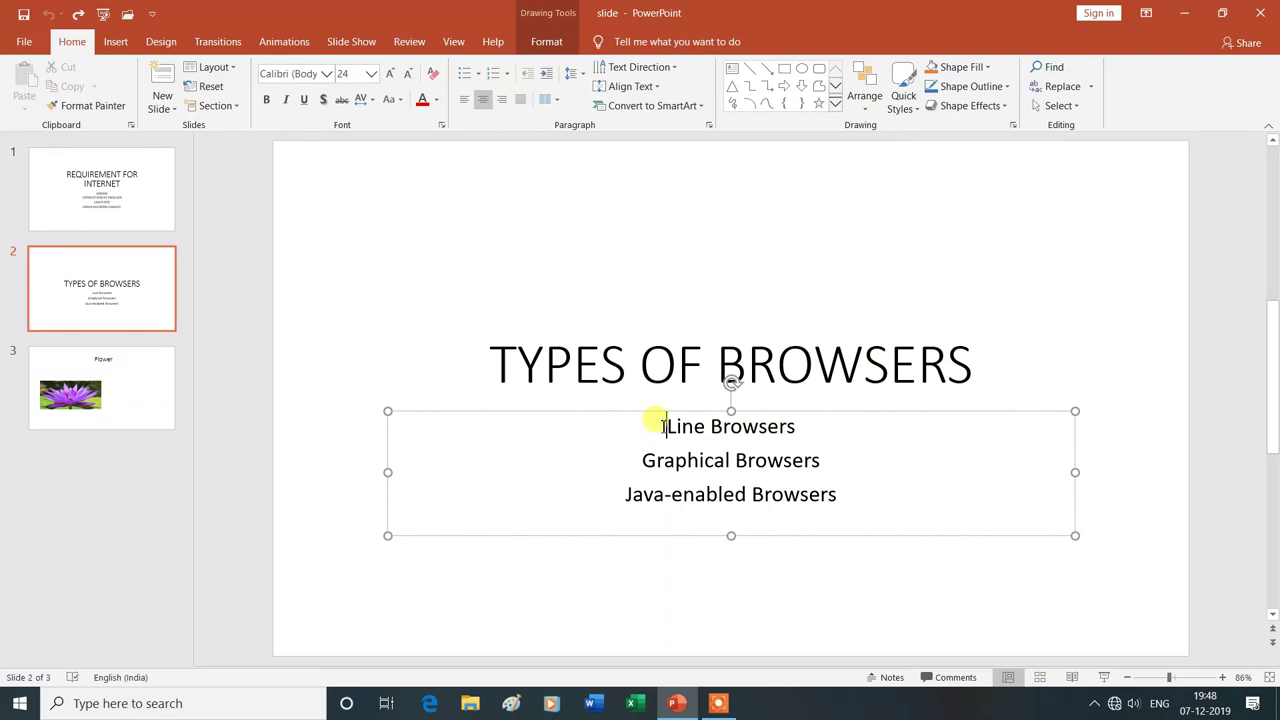
{"action": "left_click_drag", "start_coordinate": [662, 426], "coordinate": [787, 430]}
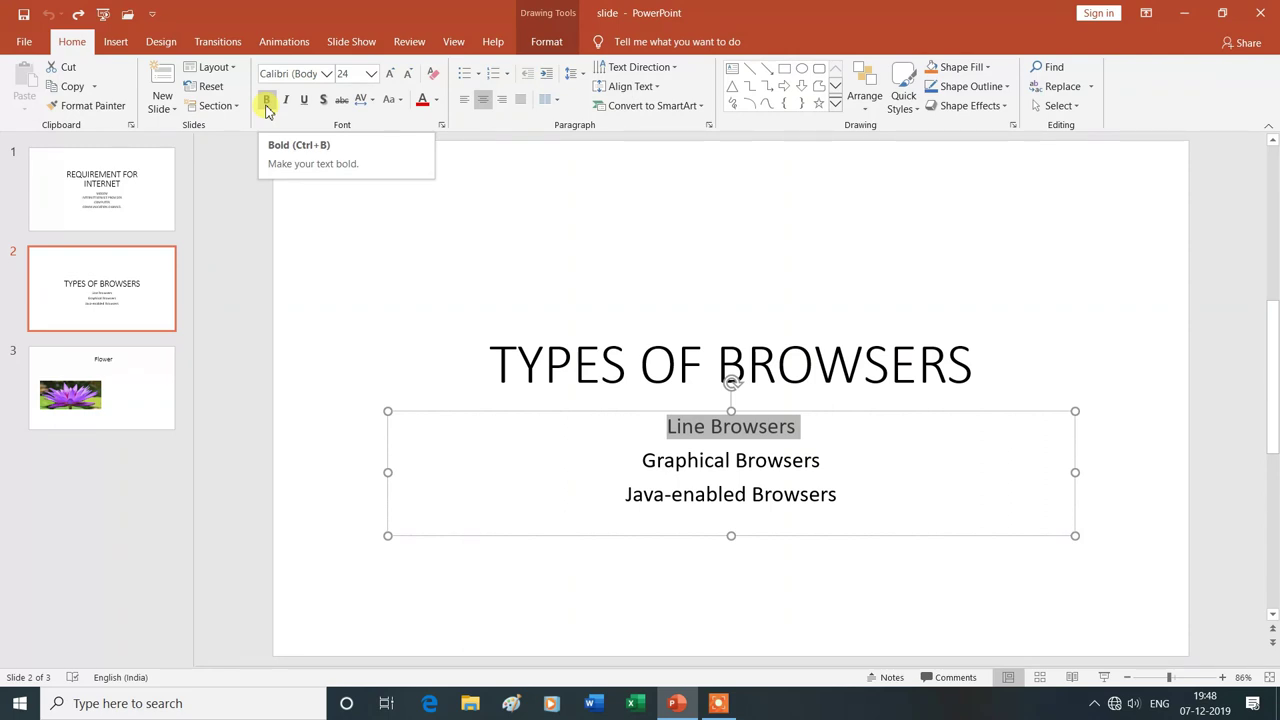
{"action": "left_click", "coordinate": [267, 102]}
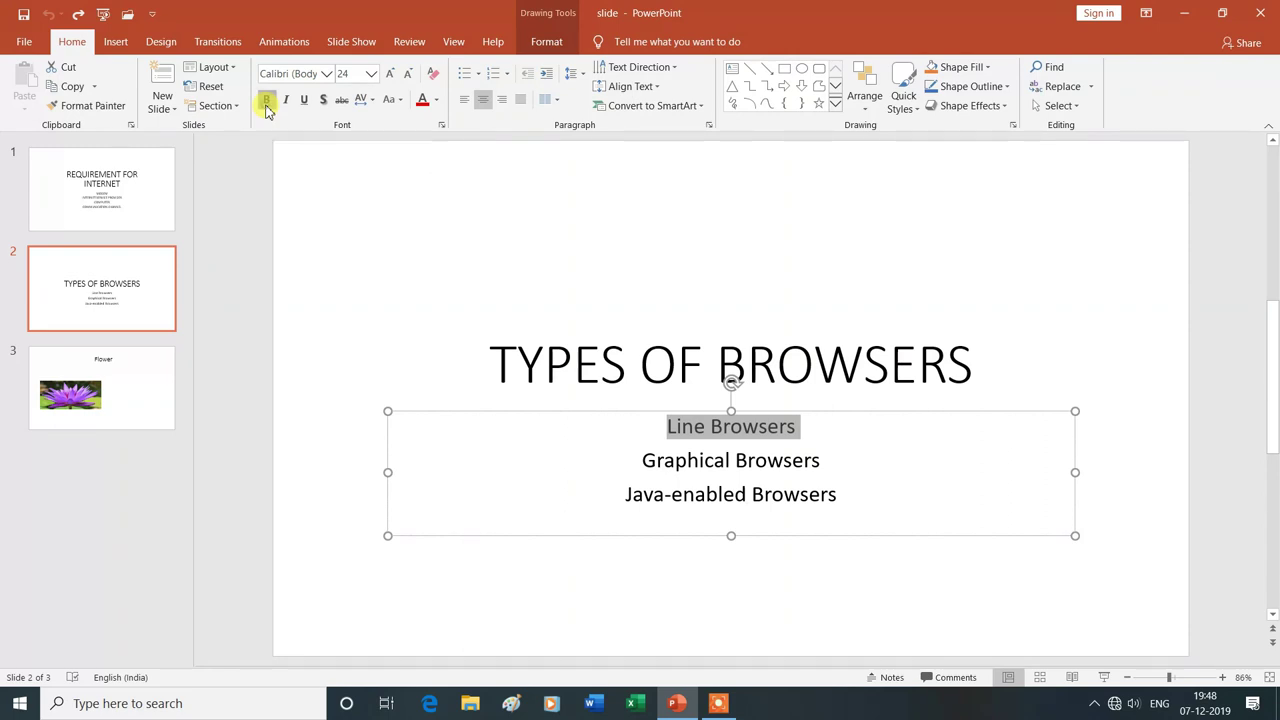
{"action": "left_click", "coordinate": [590, 473]}
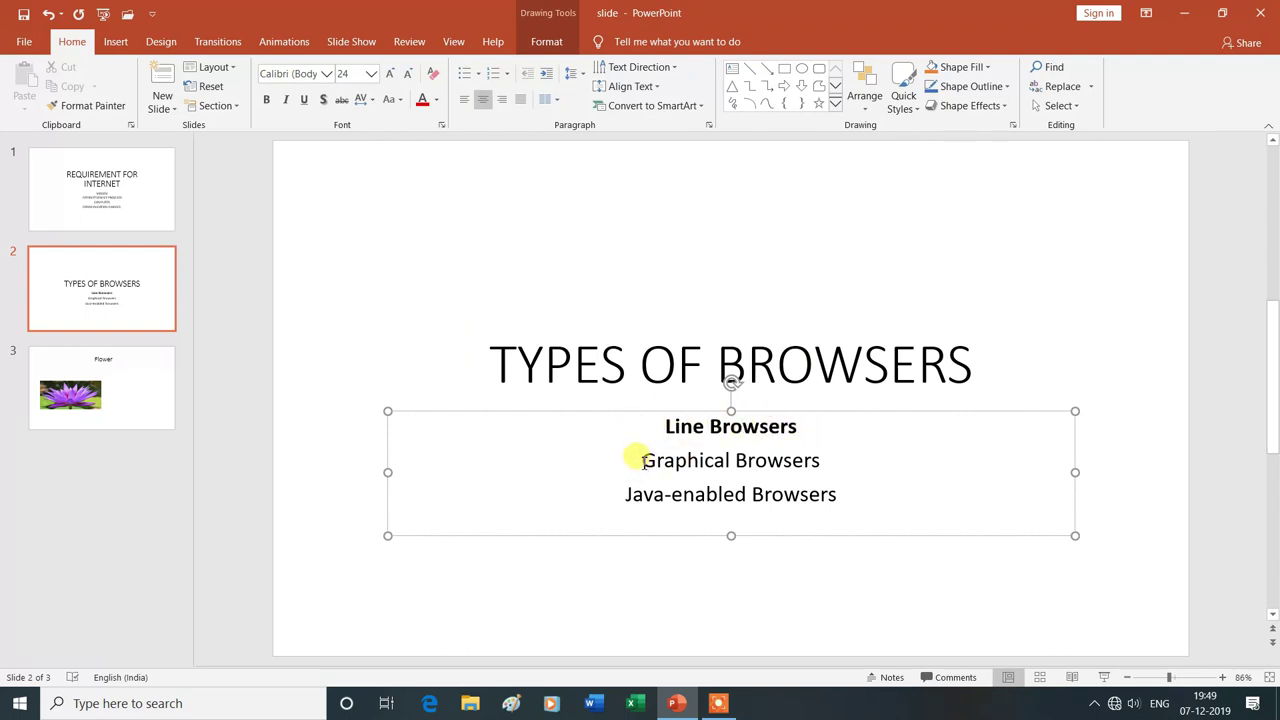
{"action": "left_click_drag", "start_coordinate": [640, 461], "coordinate": [778, 470]}
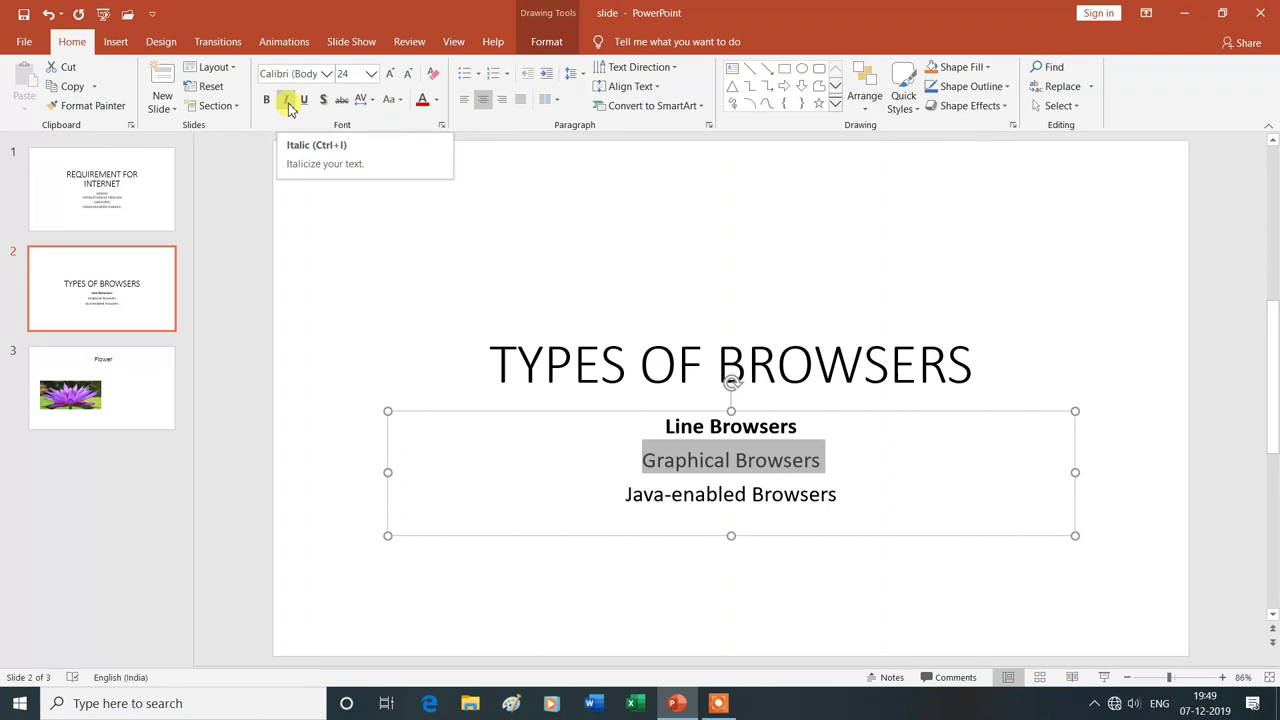
Apply italic to the second list item, Graphical Browsers.
{"action": "left_click", "coordinate": [287, 101]}
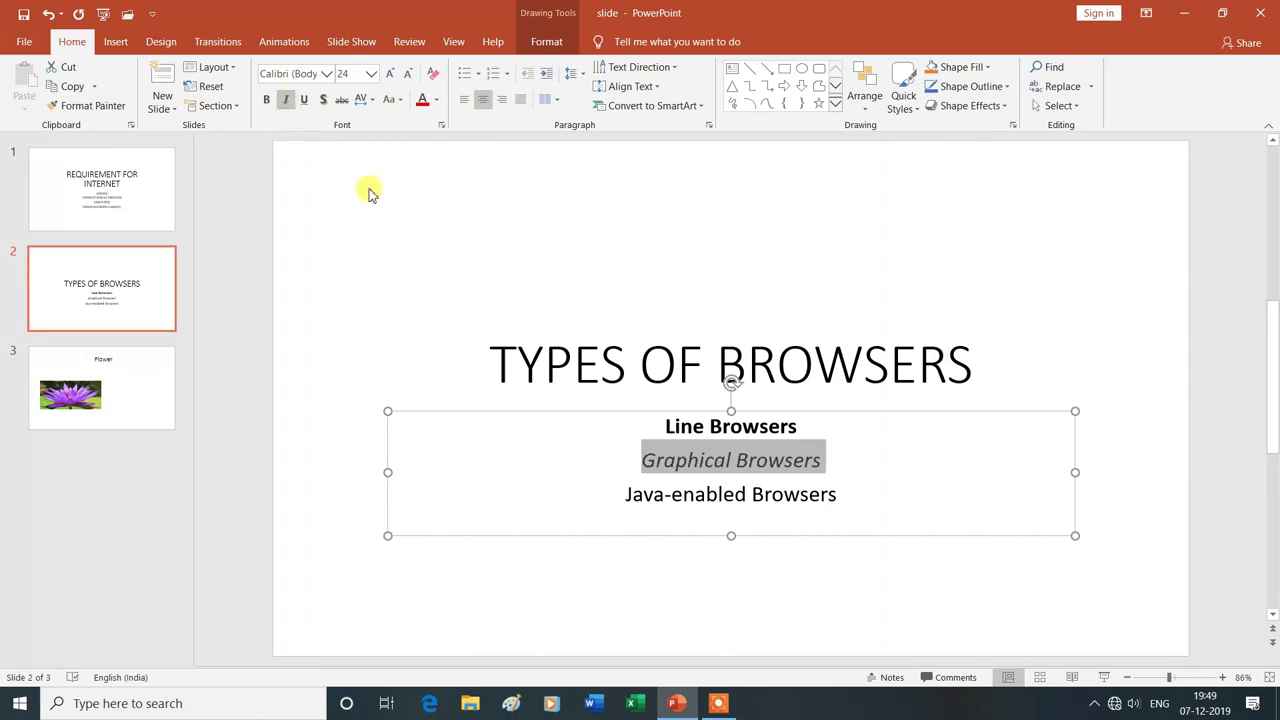
{"action": "left_click", "coordinate": [641, 462]}
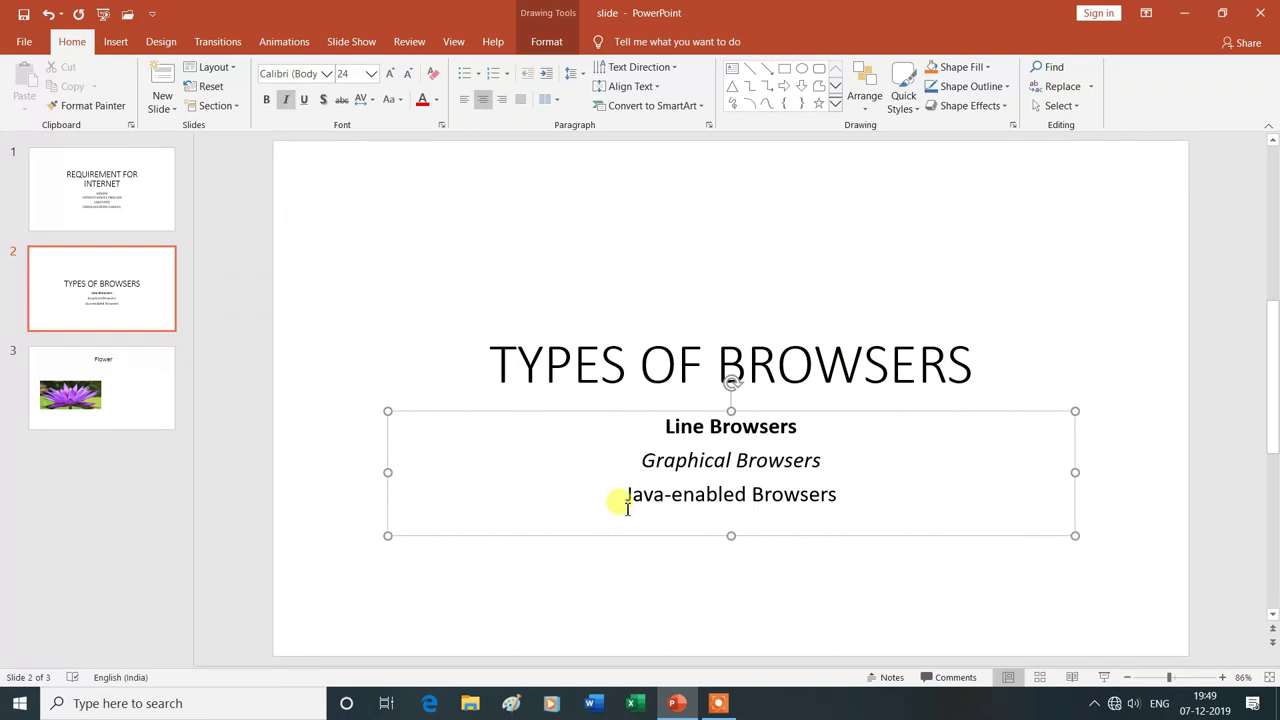
{"action": "left_click_drag", "start_coordinate": [621, 494], "coordinate": [814, 494]}
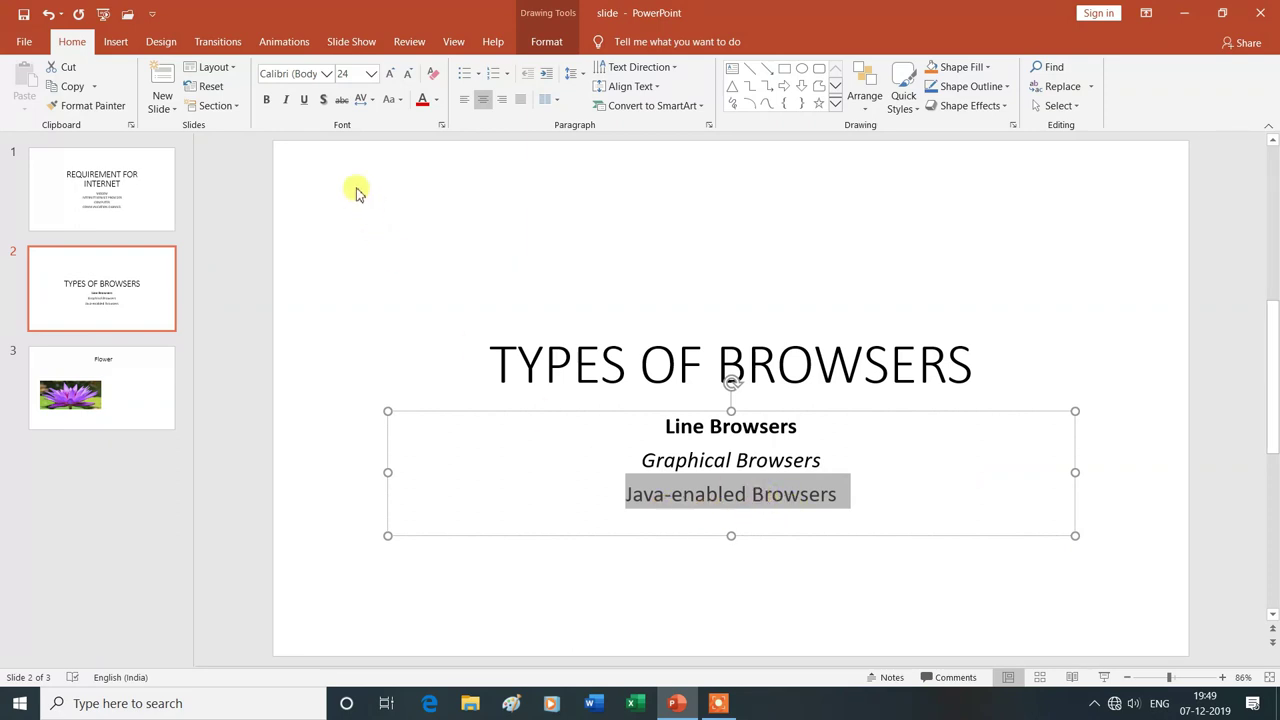
Underline the third list item, Java-enabled Browsers.
{"action": "left_click", "coordinate": [305, 101]}
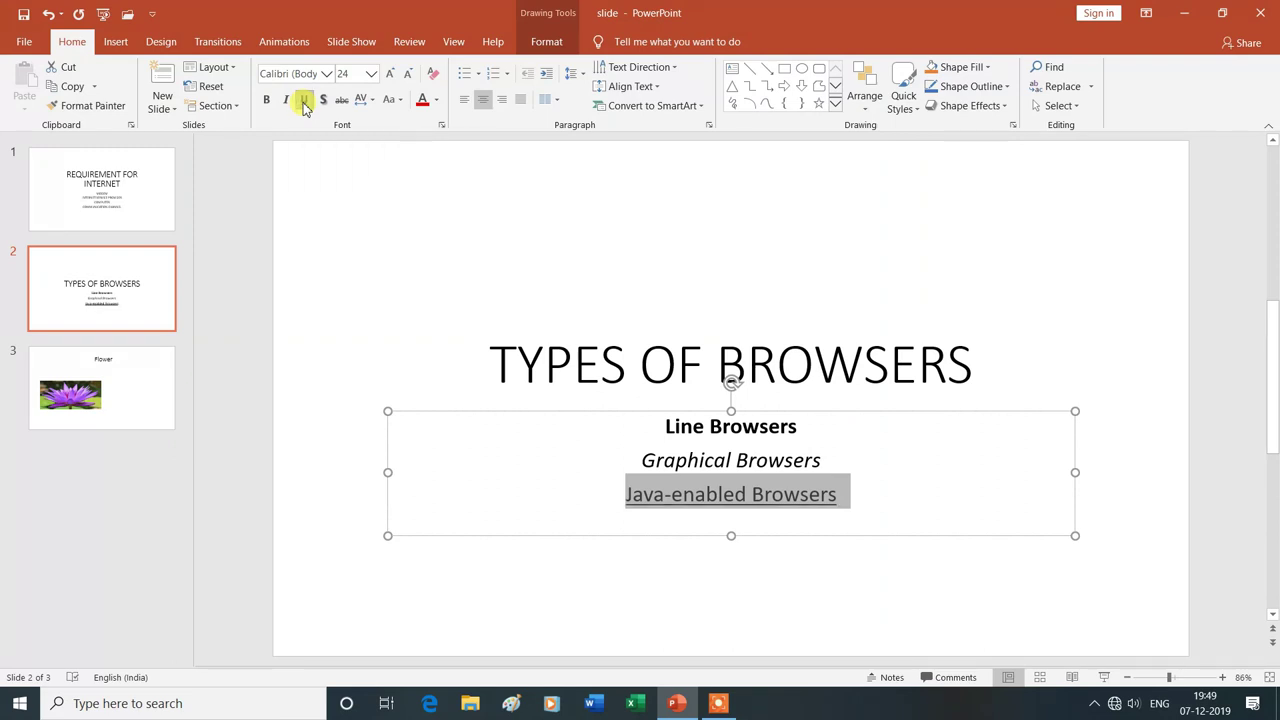
{"action": "left_click", "coordinate": [543, 480]}
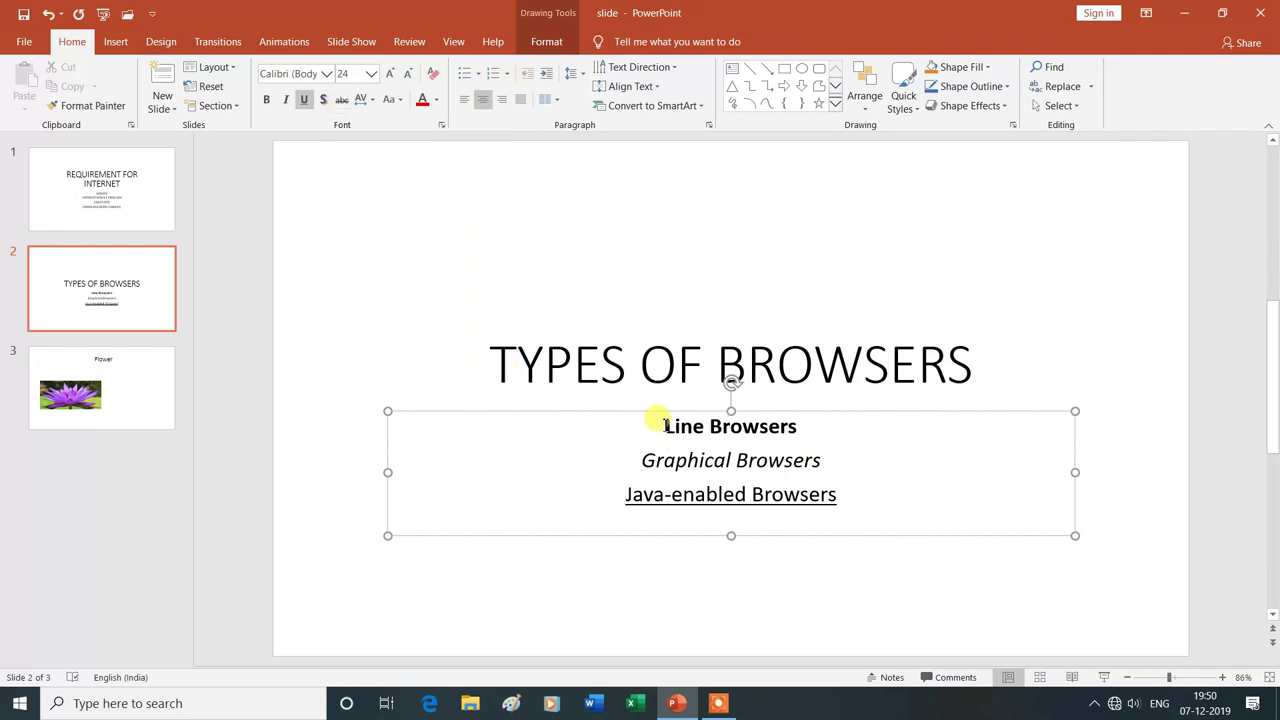
Add strikethrough to Line Browsers on top of its bold styling.
{"action": "left_click_drag", "start_coordinate": [665, 425], "coordinate": [779, 425]}
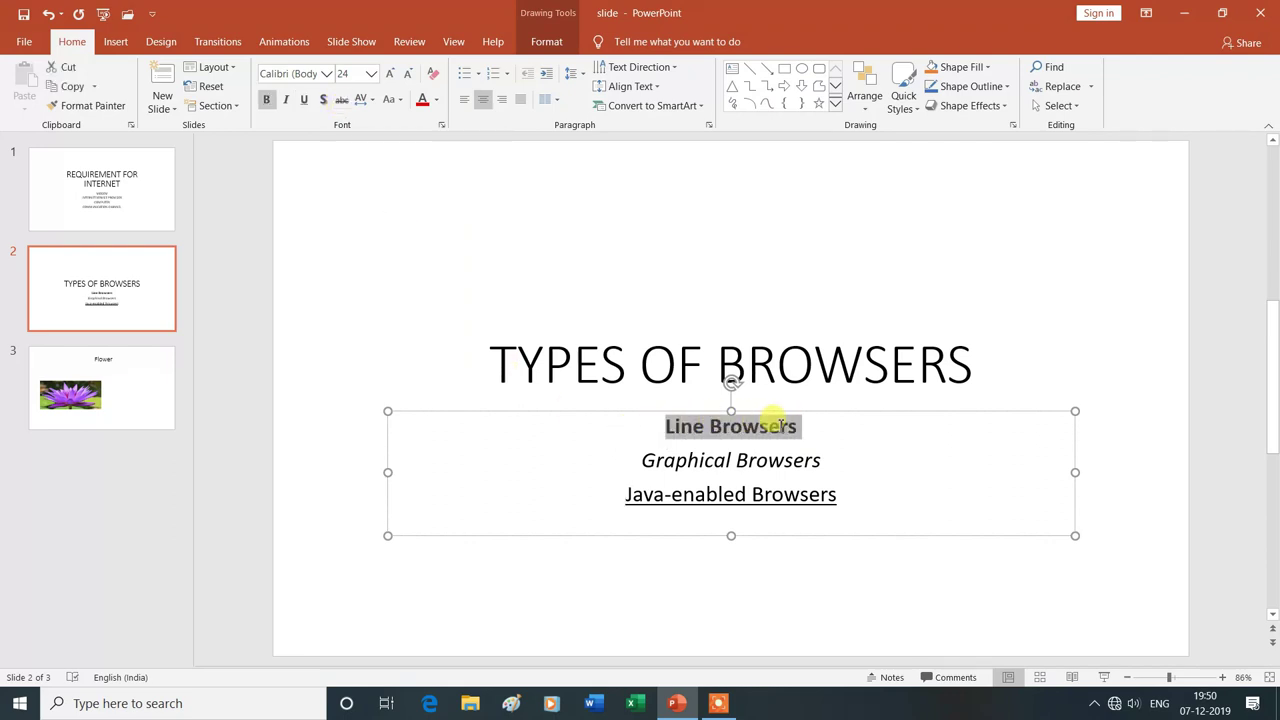
{"action": "left_click", "coordinate": [342, 102]}
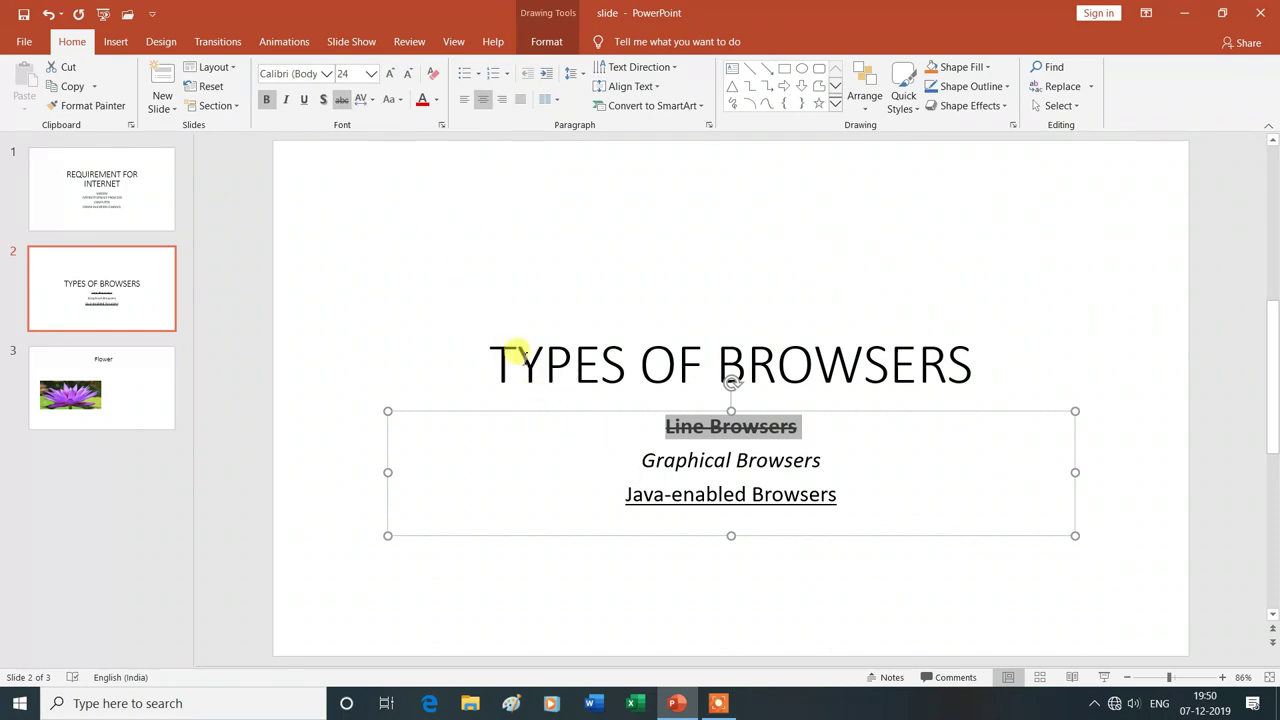
{"action": "left_click_drag", "start_coordinate": [476, 346], "coordinate": [840, 354]}
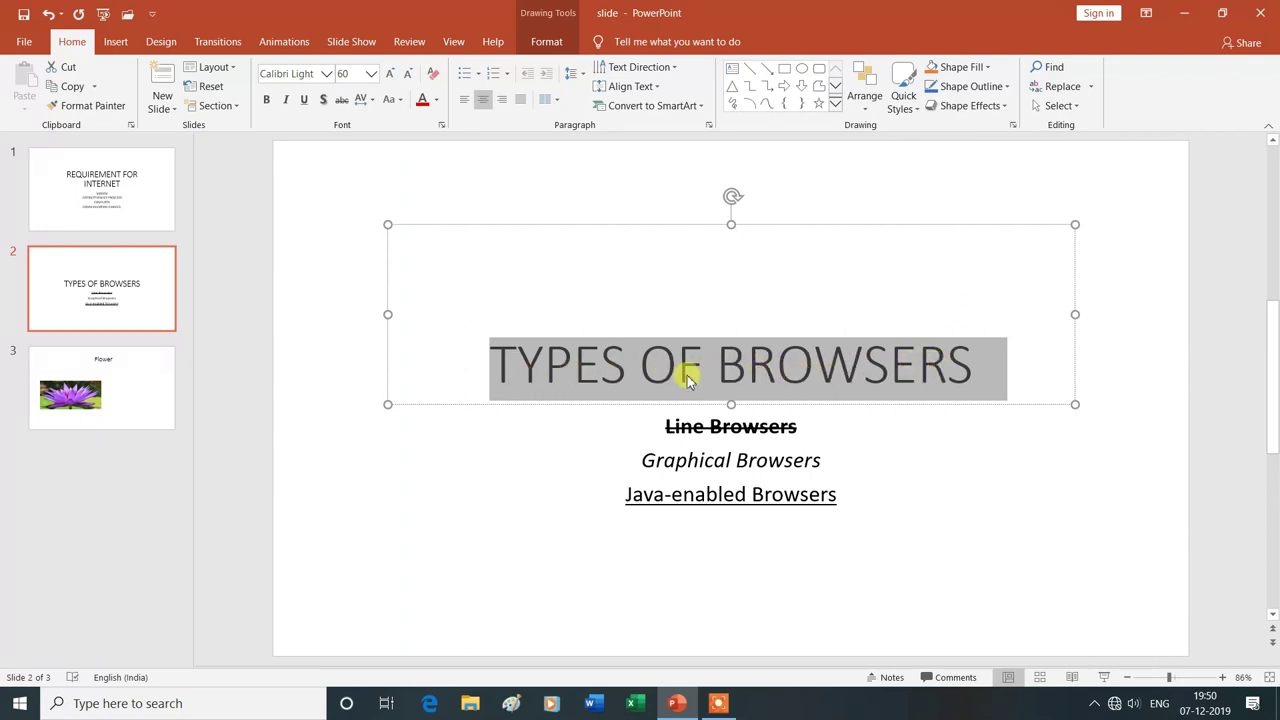
{"action": "left_click", "coordinate": [372, 104]}
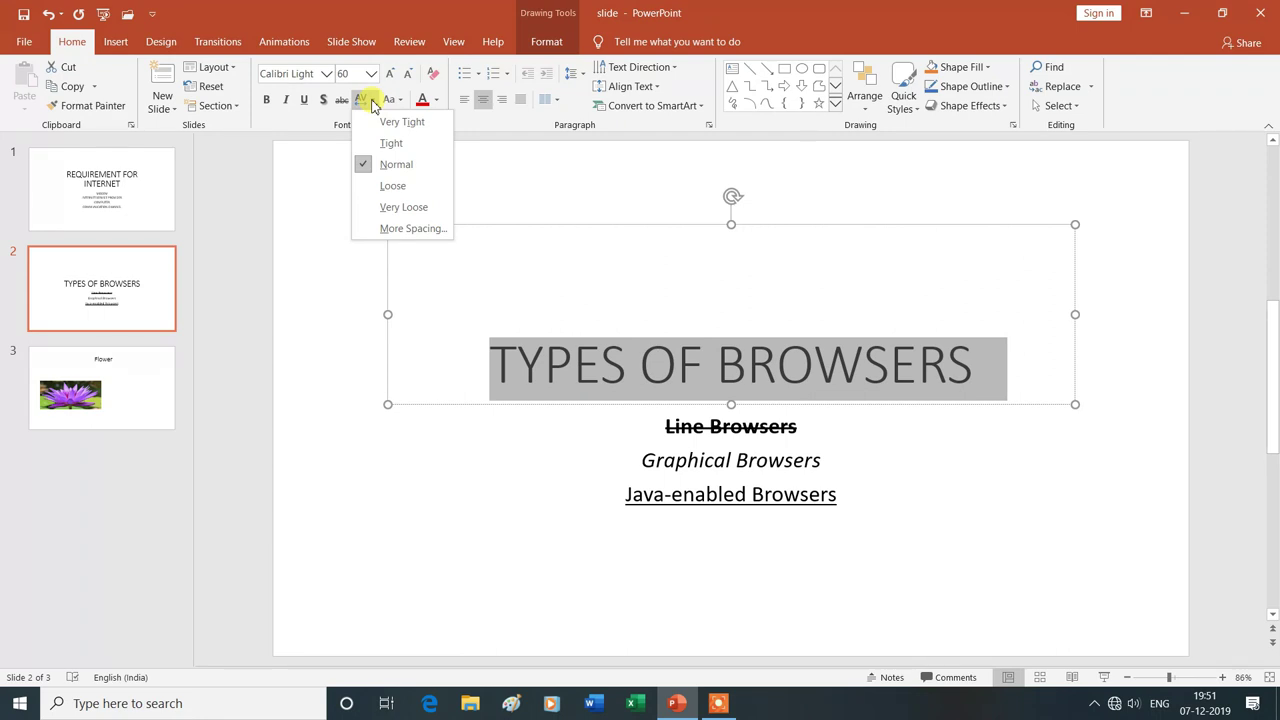
{"action": "left_click", "coordinate": [373, 188]}
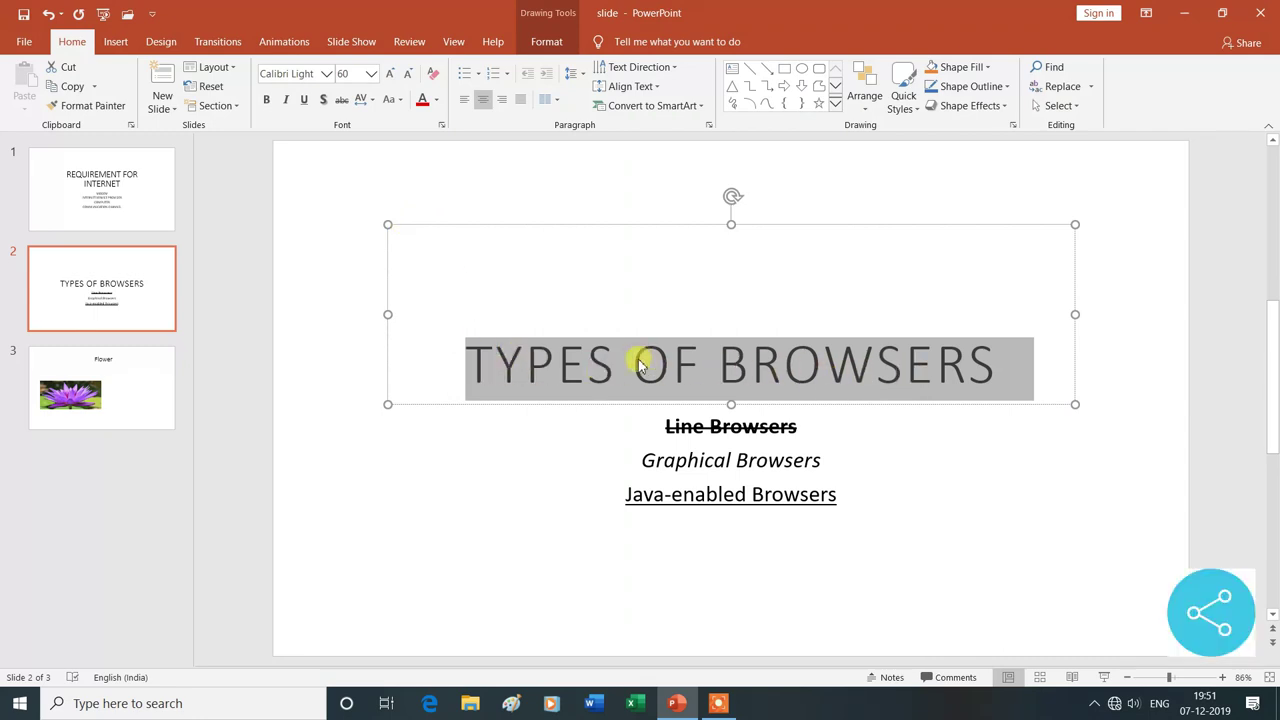
{"action": "left_click", "coordinate": [372, 104]}
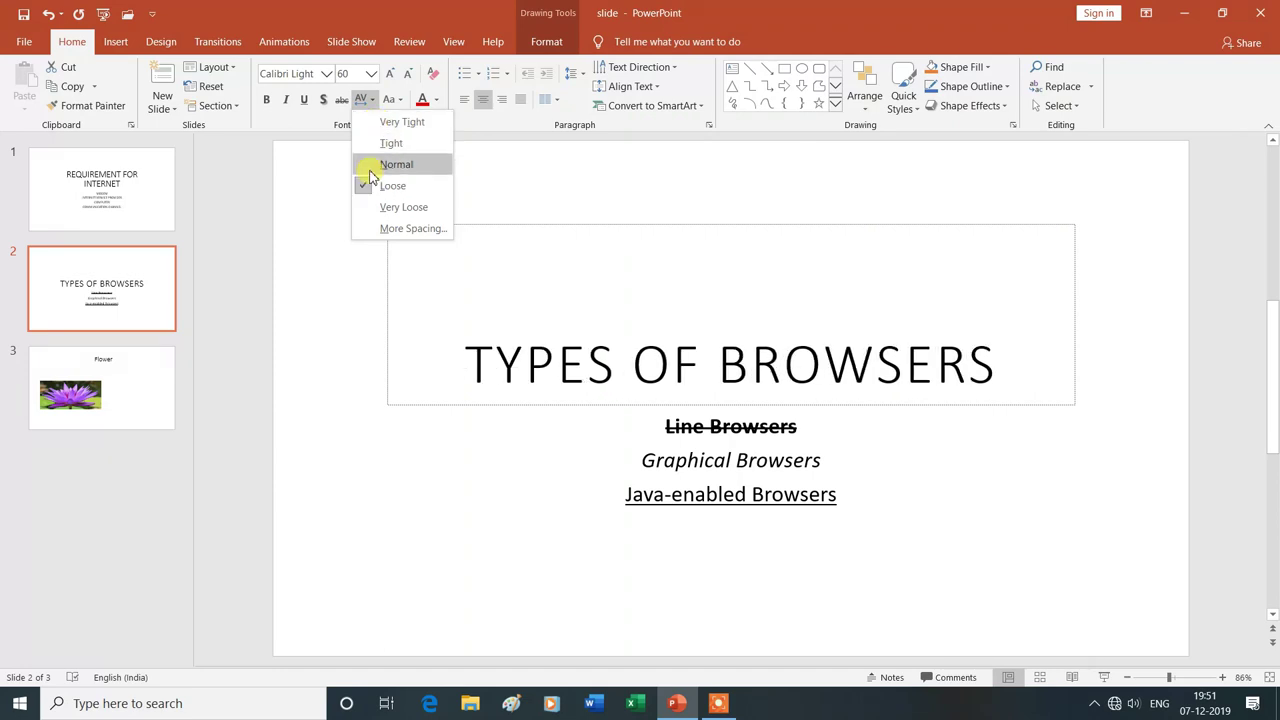
{"action": "left_click", "coordinate": [371, 166]}
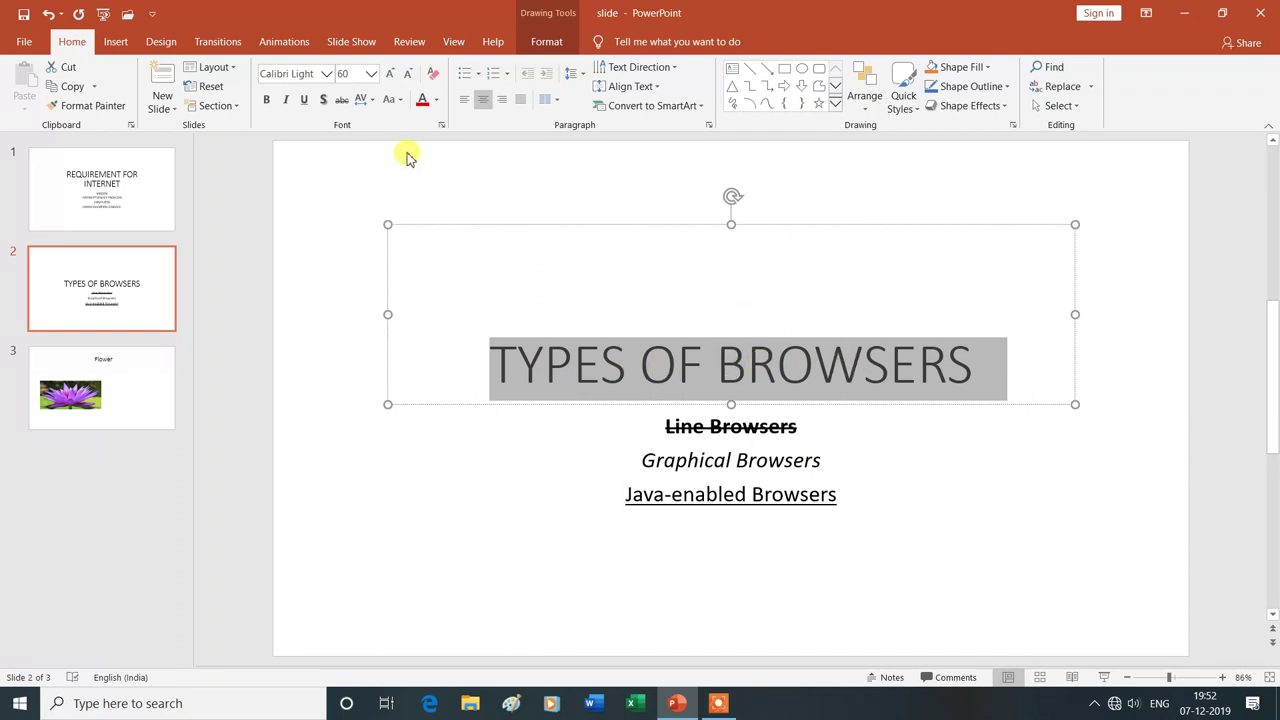
{"action": "left_click", "coordinate": [399, 101]}
Cycle the title through lowercase, Sentence case and UPPERCASE, ending on 'Types Of Browsers'.
{"action": "left_click", "coordinate": [411, 145]}
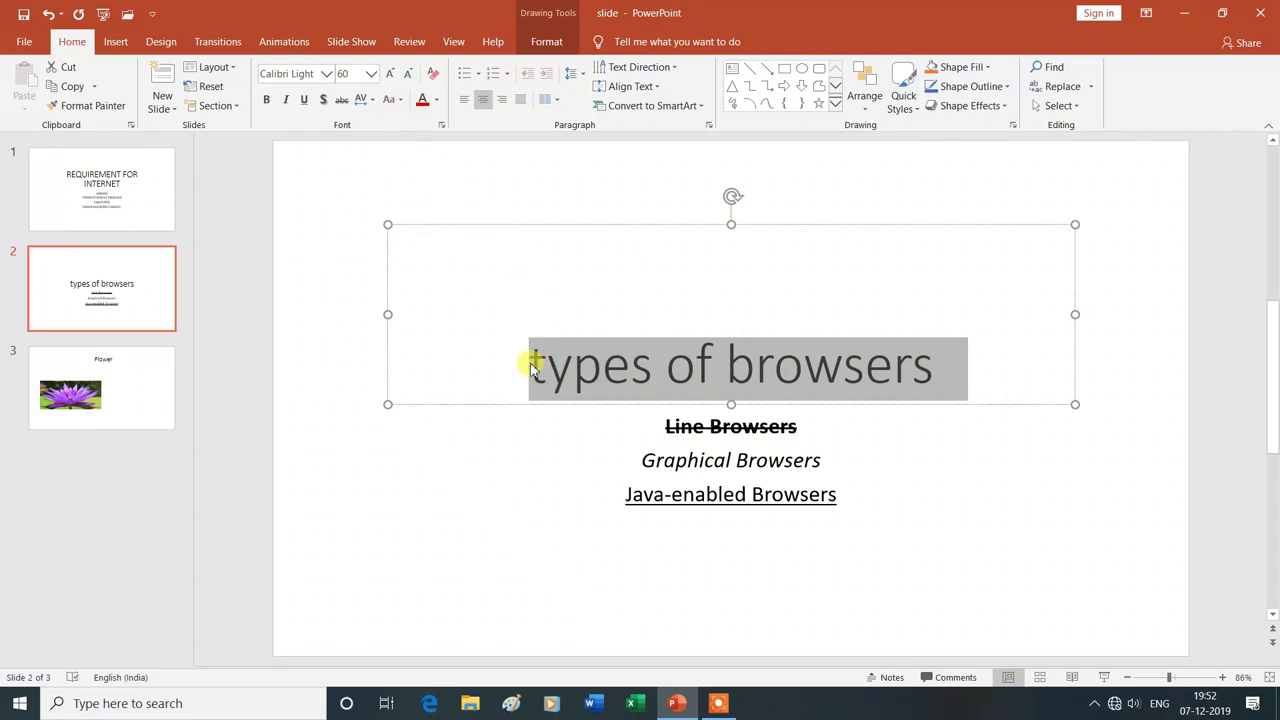
{"action": "left_click", "coordinate": [401, 103]}
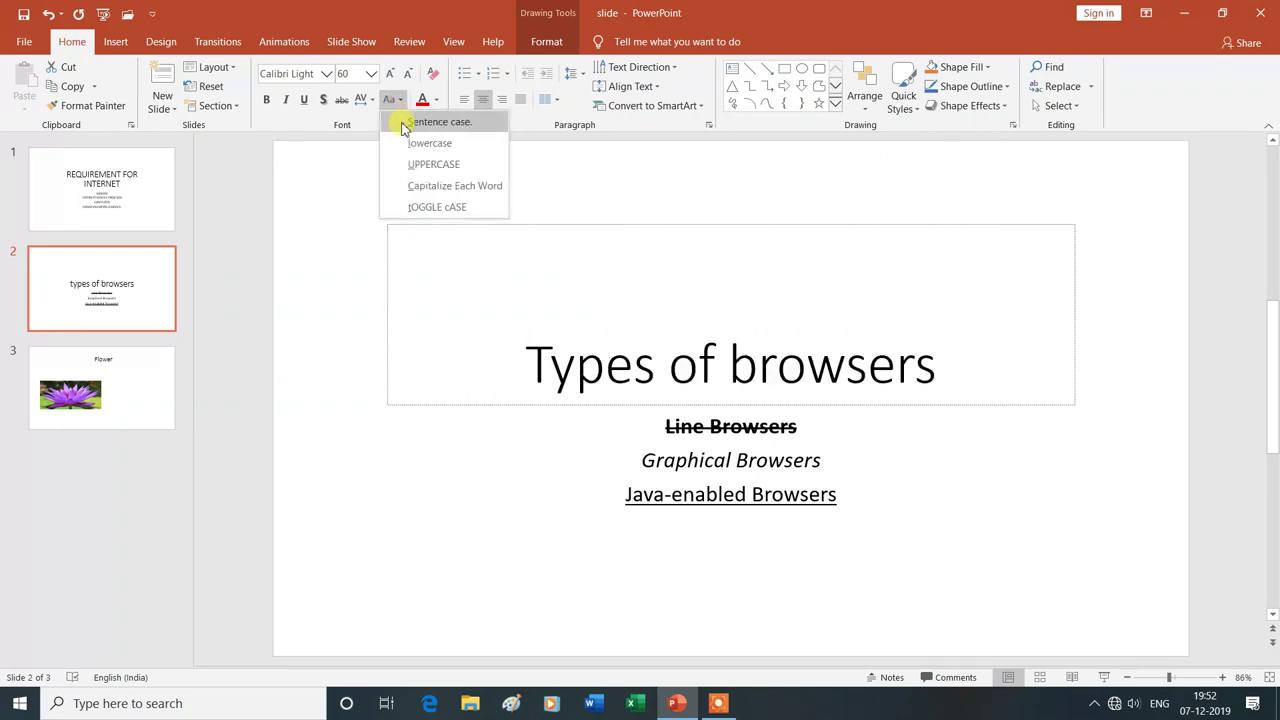
{"action": "left_click", "coordinate": [438, 122]}
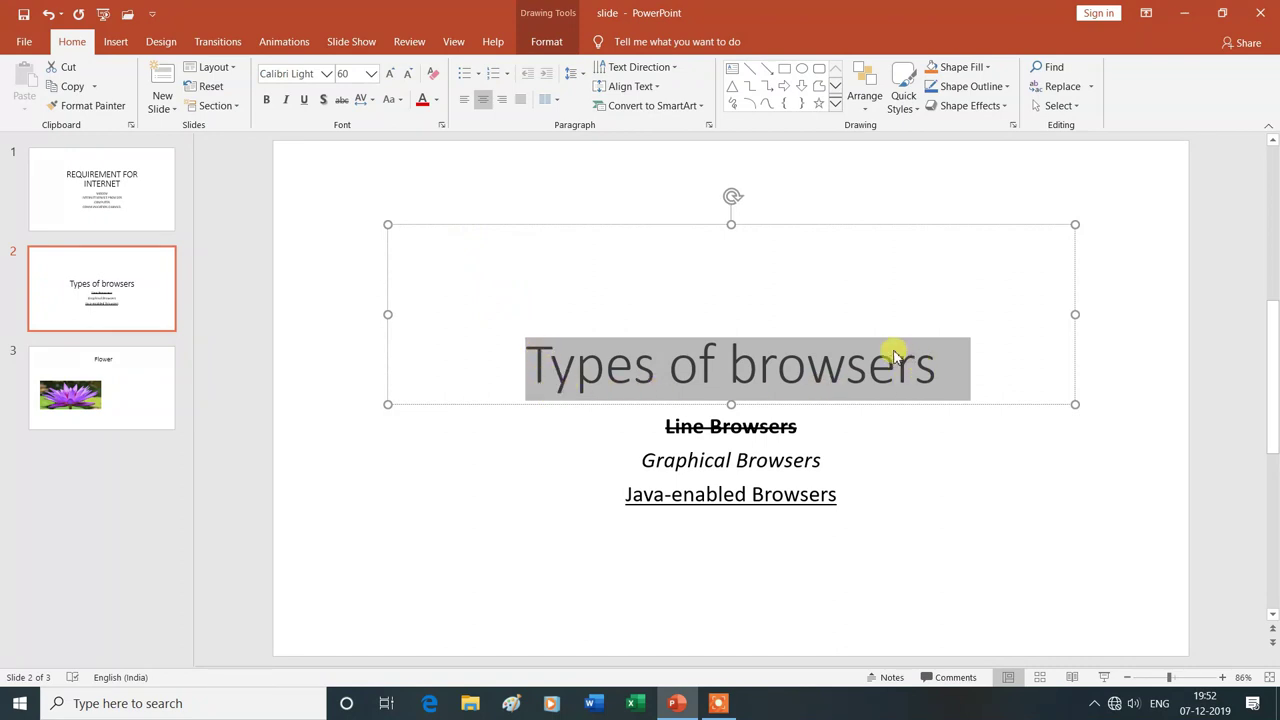
{"action": "left_click", "coordinate": [401, 101]}
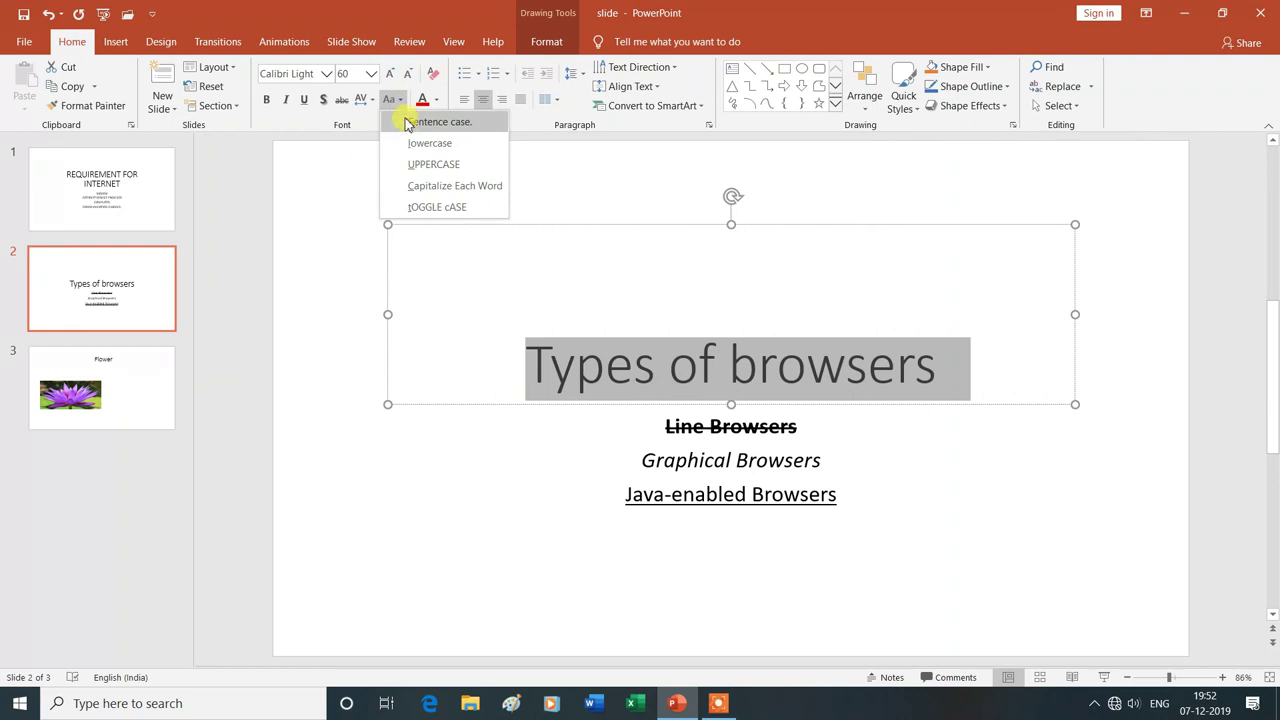
{"action": "left_click", "coordinate": [413, 167]}
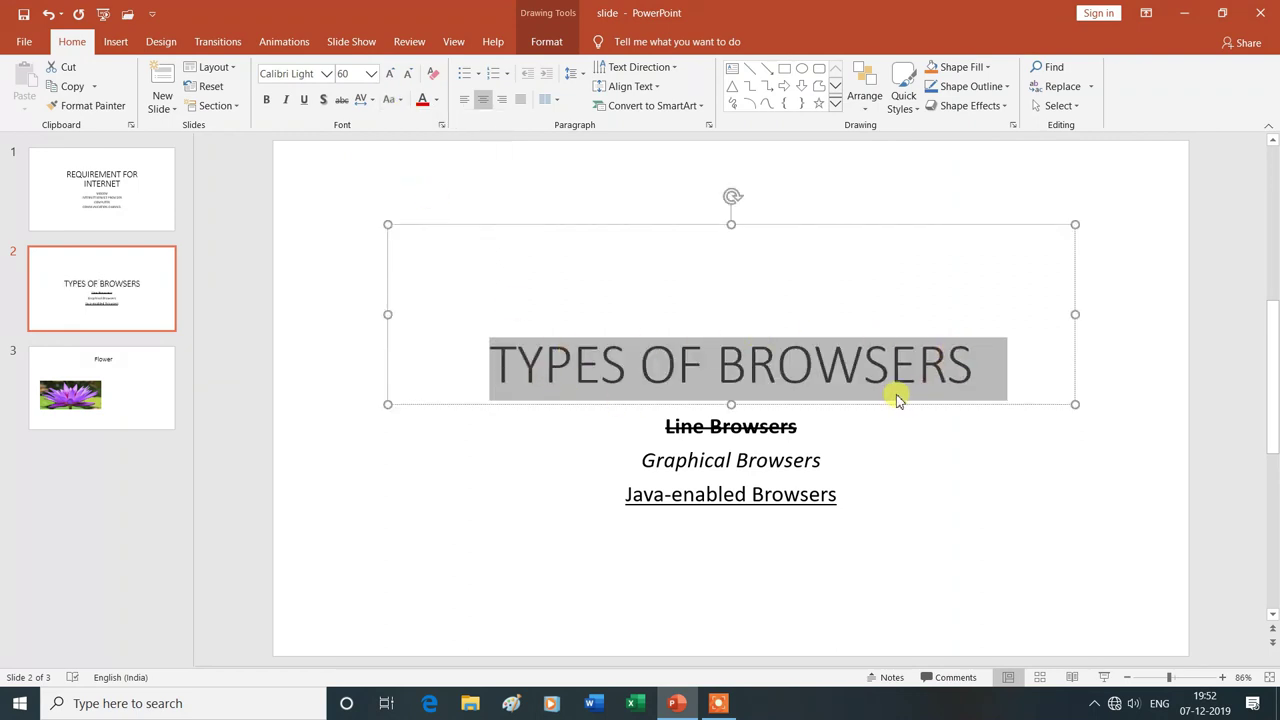
{"action": "left_click", "coordinate": [399, 102]}
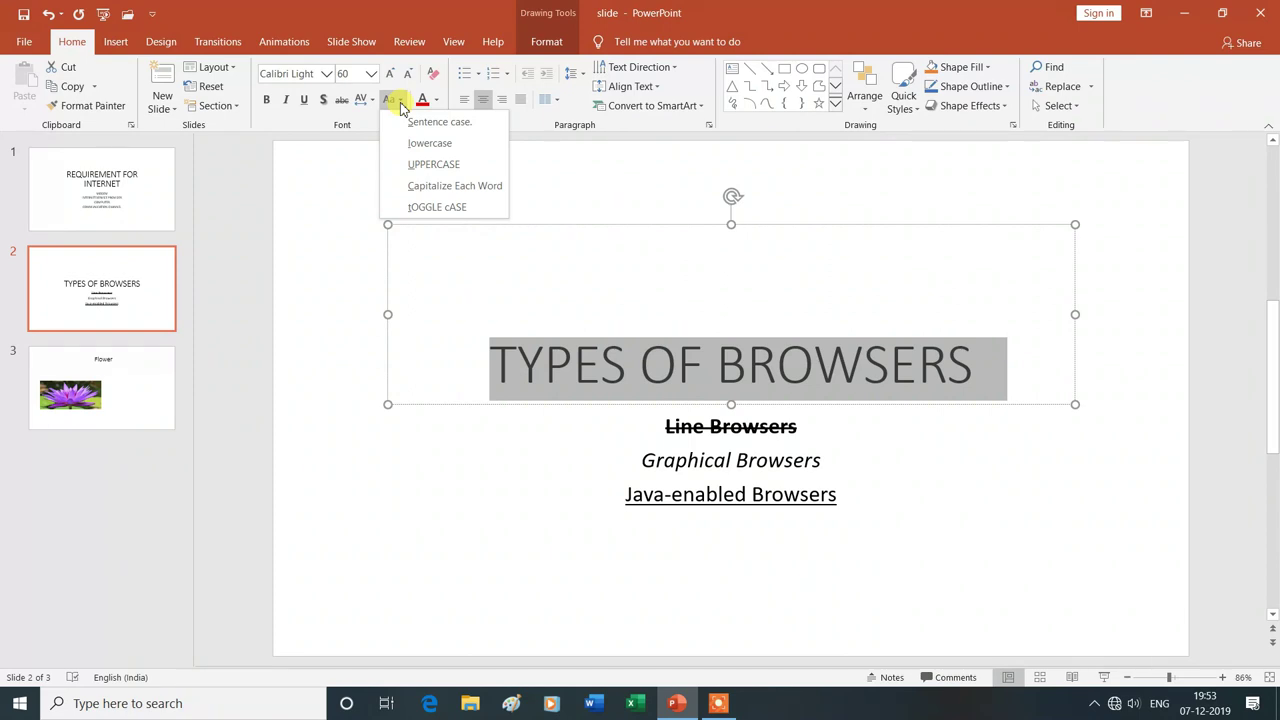
{"action": "left_click", "coordinate": [416, 193]}
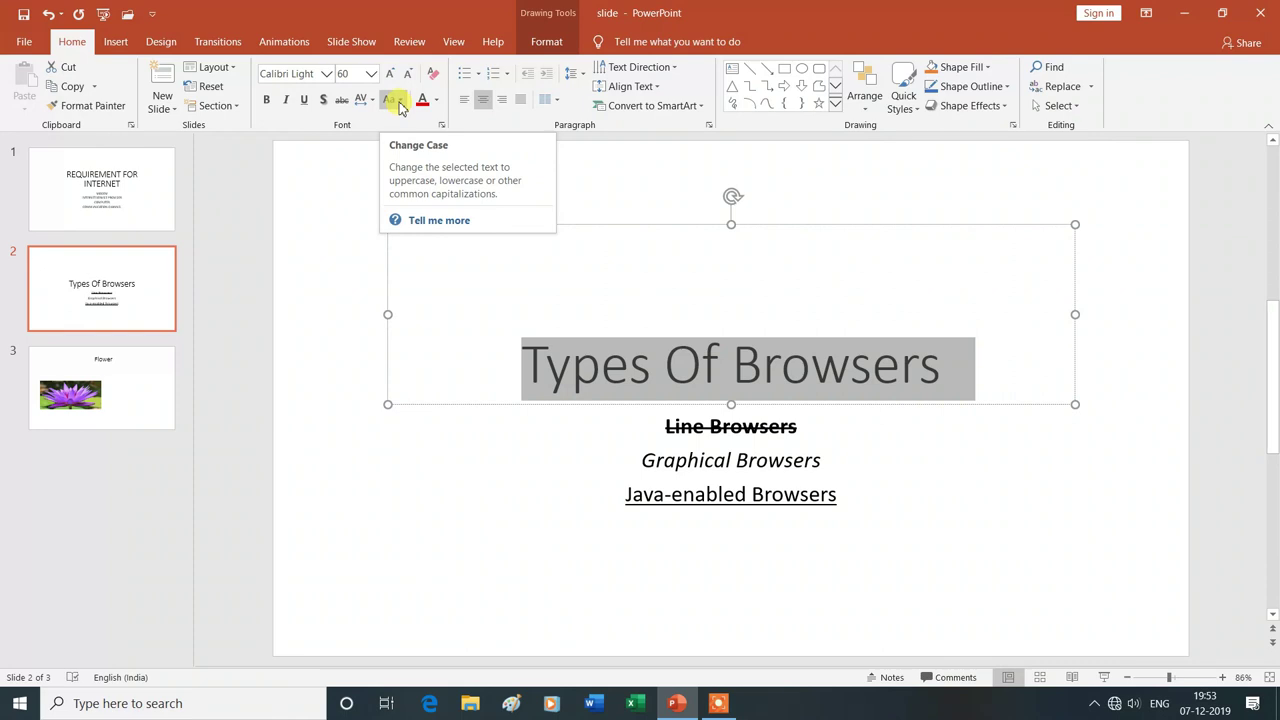
Switch the title to tOGGLE cASE, then to UPPERCASE 'TYPES OF BROWSERS'.
{"action": "left_click", "coordinate": [399, 104]}
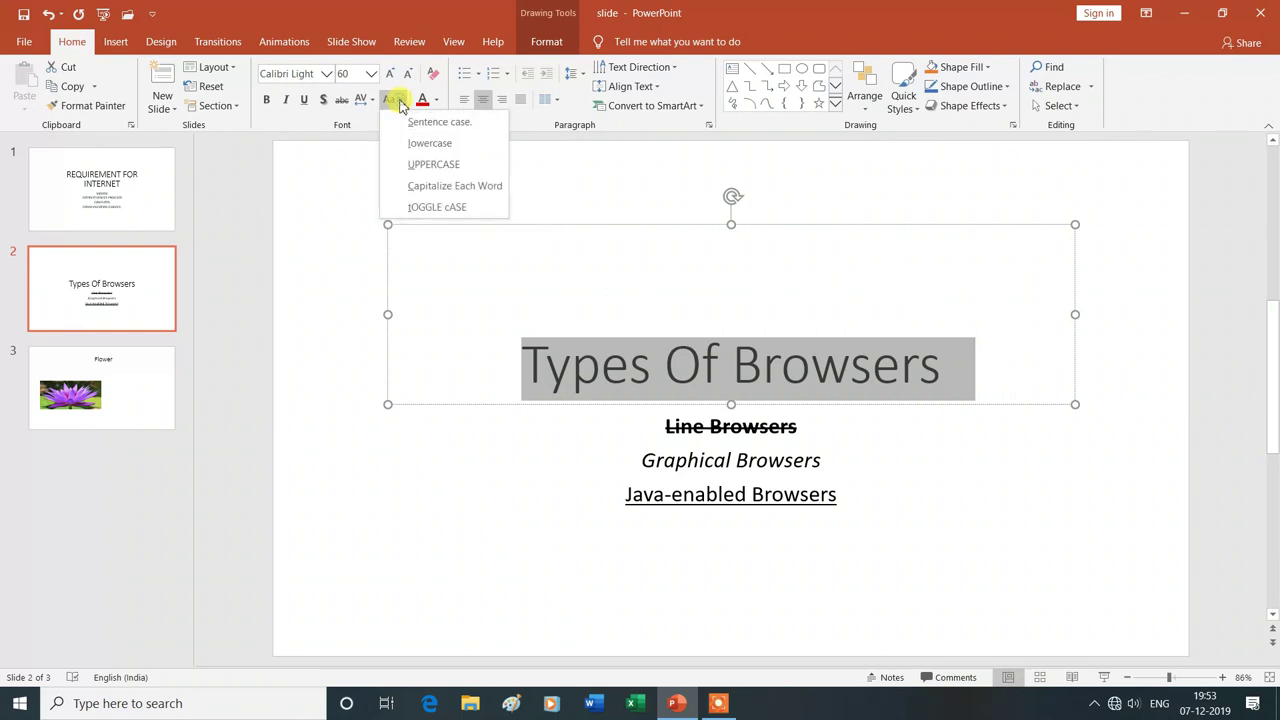
{"action": "left_click", "coordinate": [415, 208]}
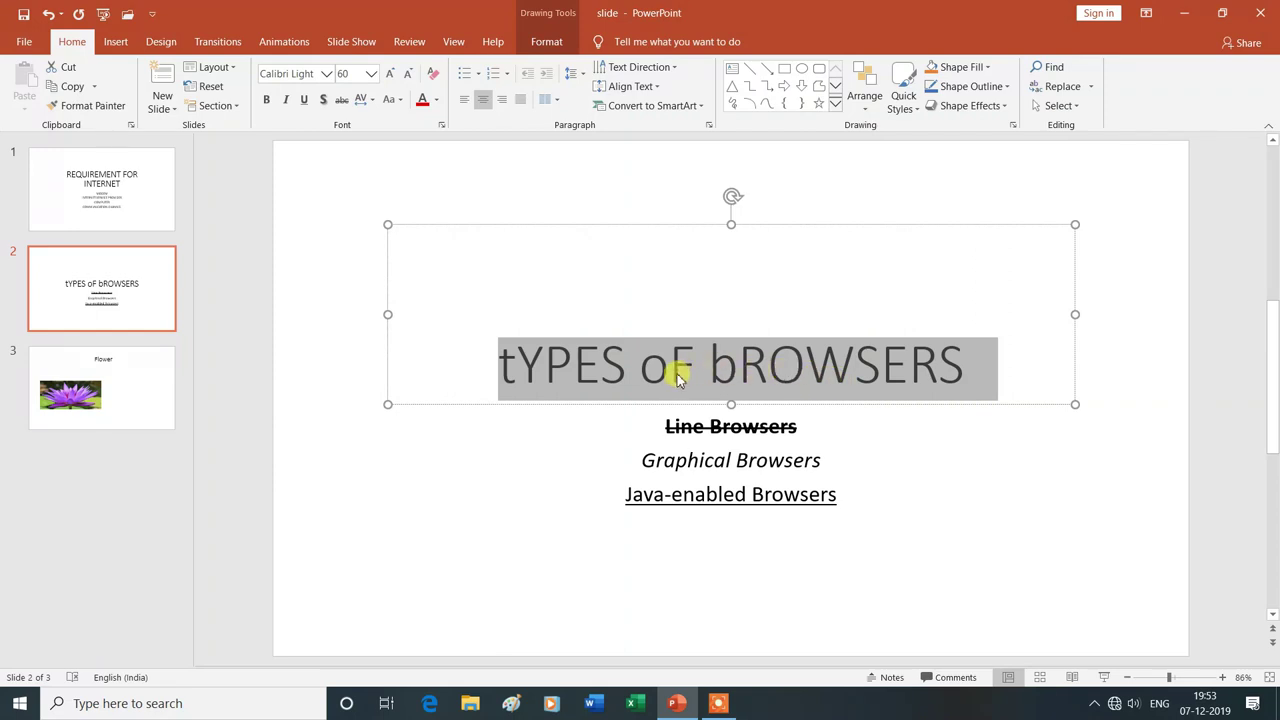
{"action": "left_click", "coordinate": [402, 106]}
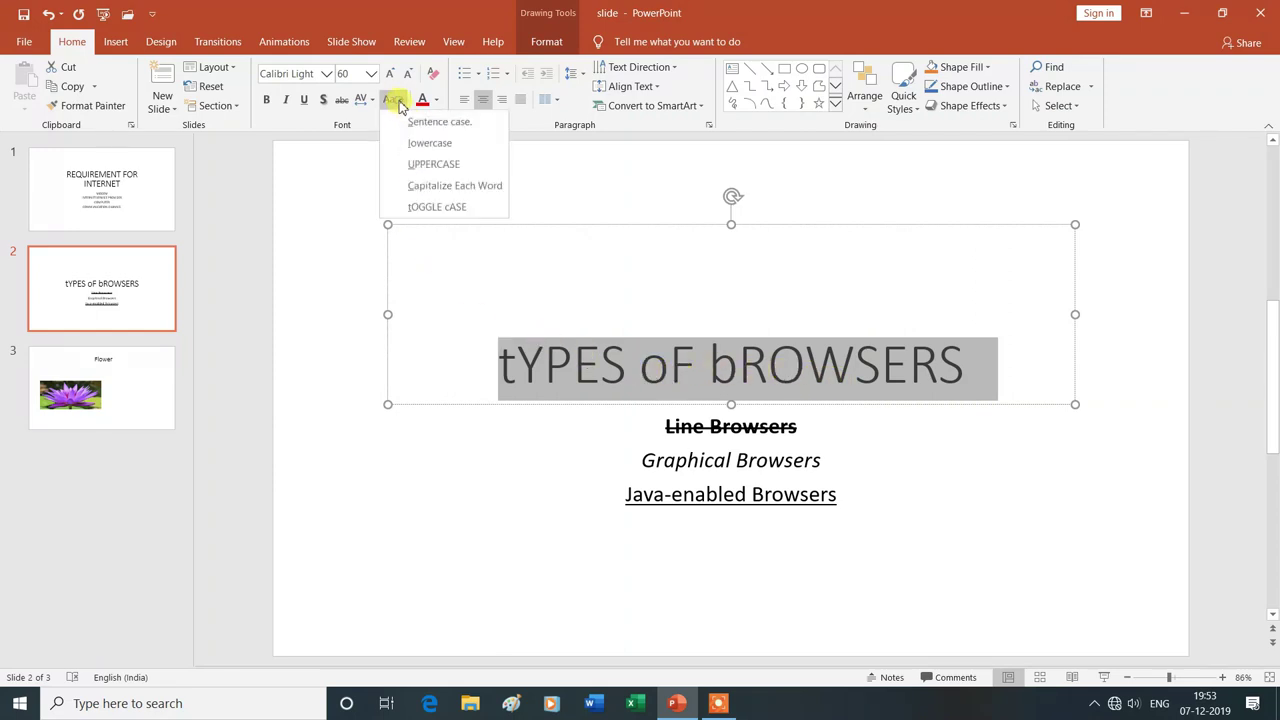
{"action": "left_click", "coordinate": [406, 166]}
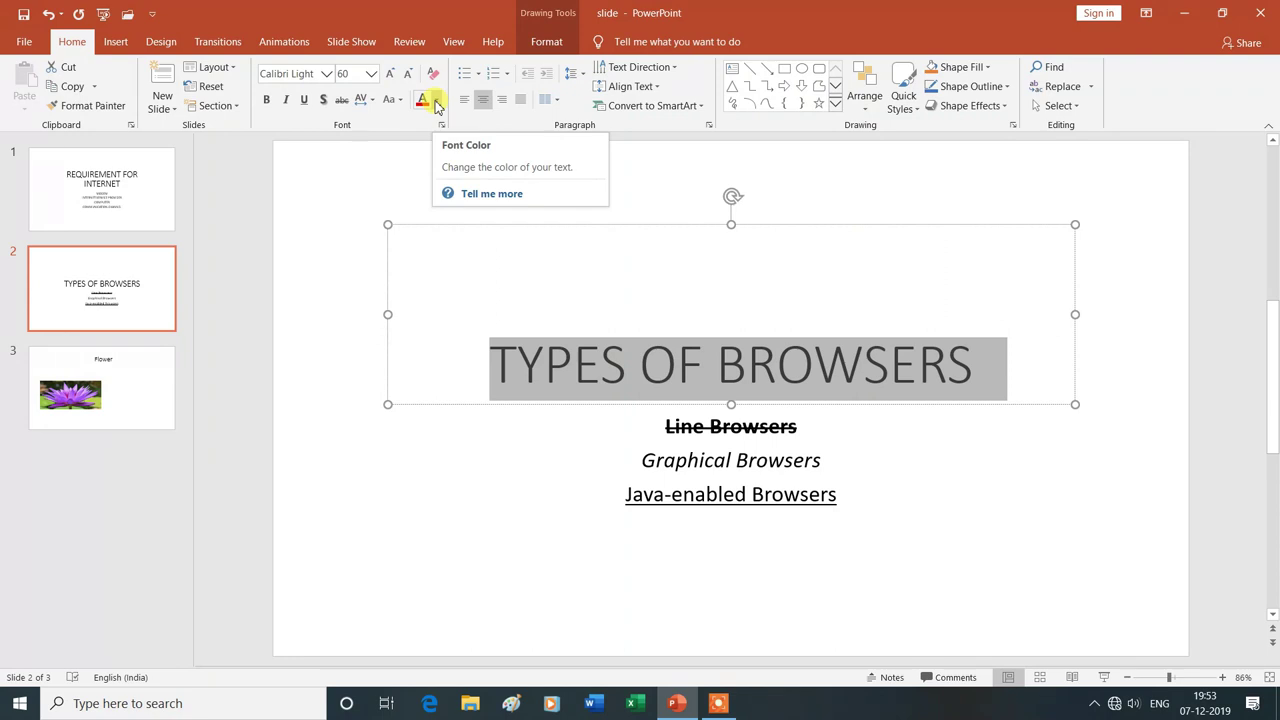
Colour the TYPES OF BROWSERS title text Green from Standard Colors.
{"action": "left_click", "coordinate": [436, 104]}
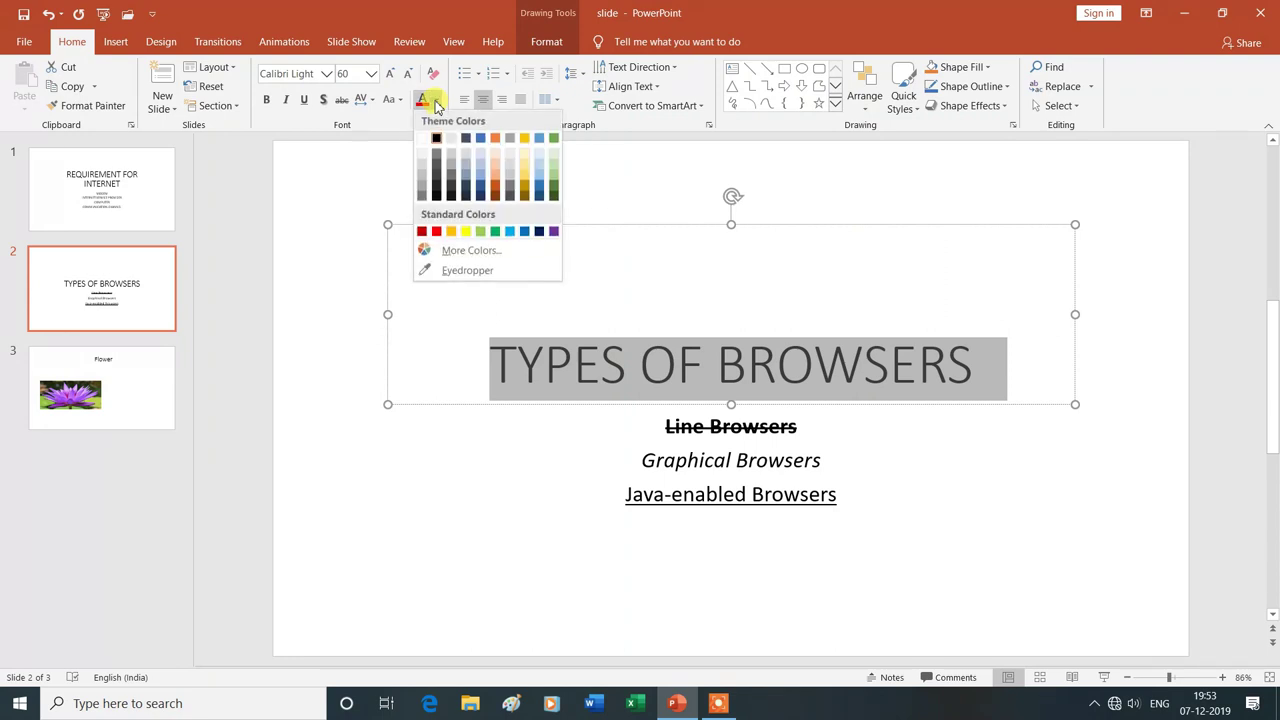
{"action": "left_click", "coordinate": [728, 308]}
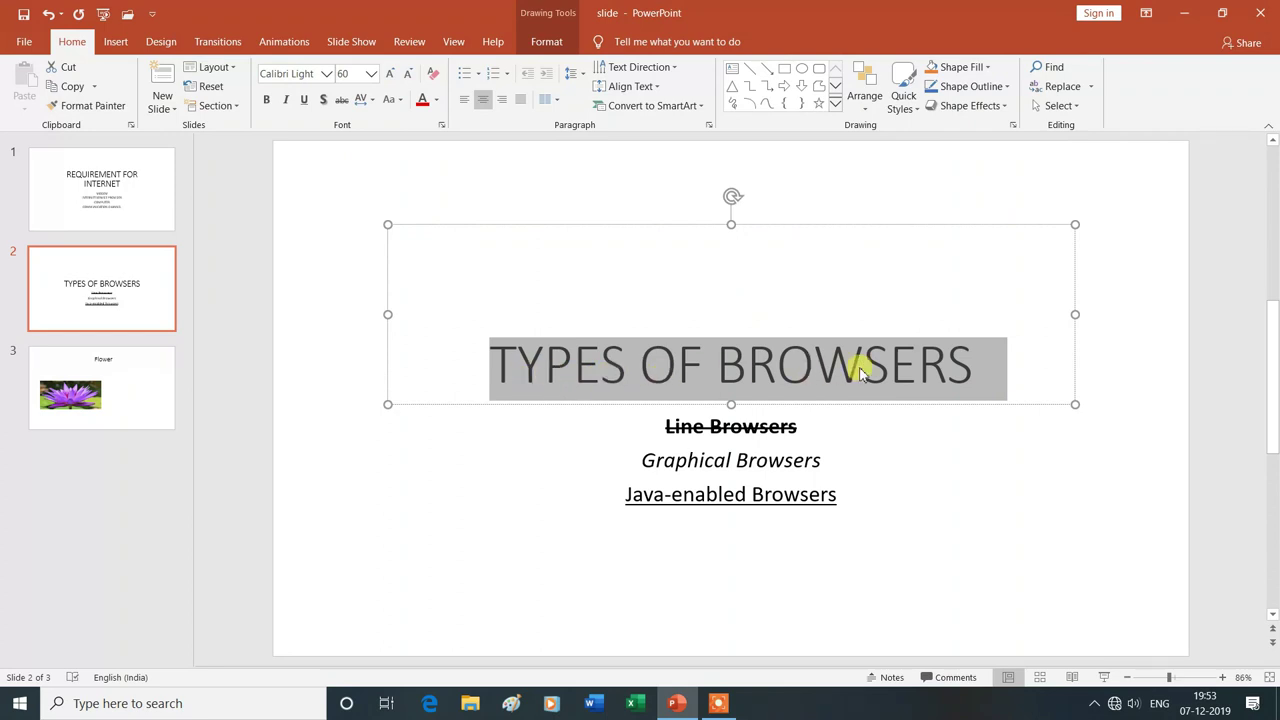
{"action": "left_click", "coordinate": [571, 365]}
{"action": "left_click_drag", "start_coordinate": [490, 365], "coordinate": [894, 363]}
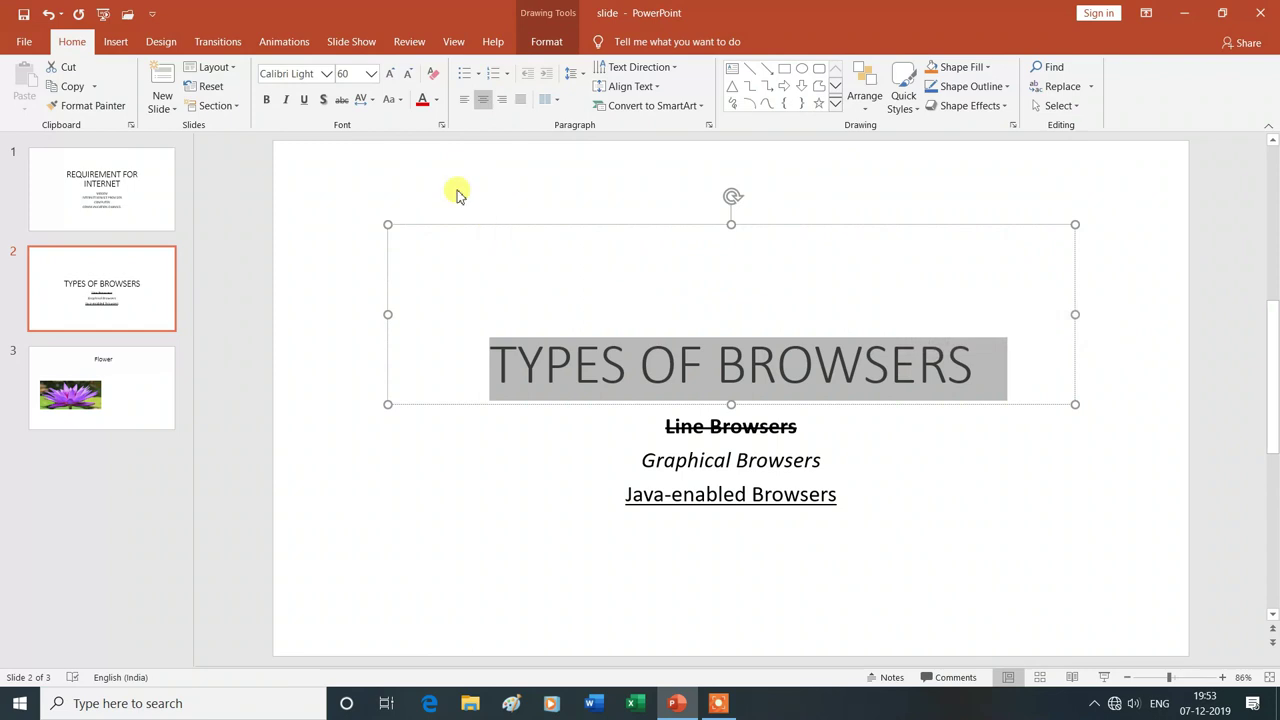
{"action": "left_click", "coordinate": [435, 104]}
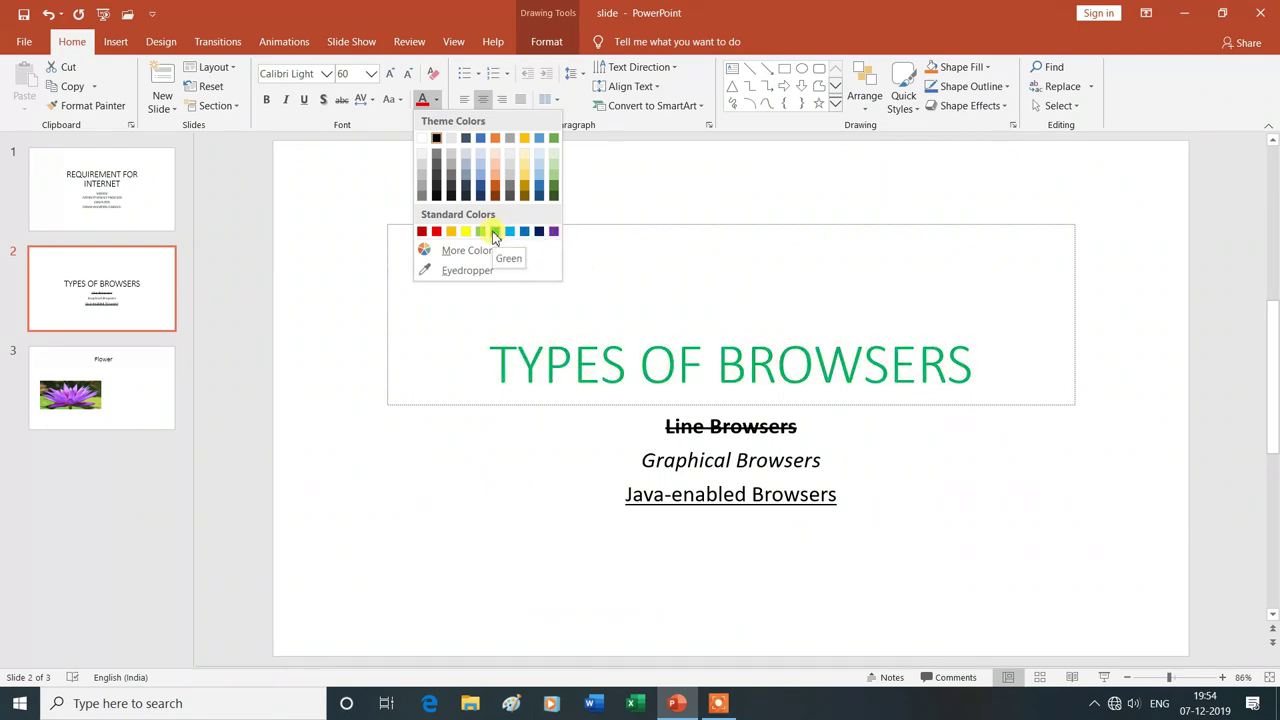
{"action": "left_click", "coordinate": [494, 232]}
{"action": "left_click", "coordinate": [616, 284]}
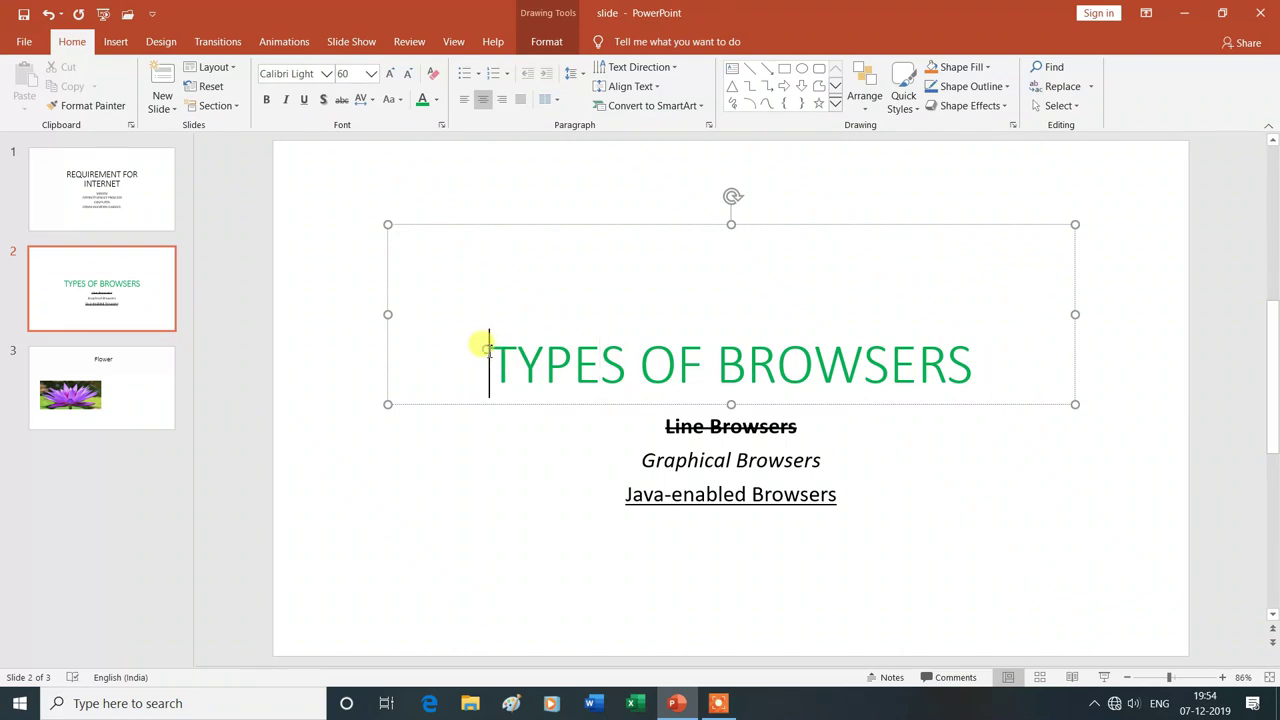
Change the title font from Calibri Light to Century.
{"action": "left_click_drag", "start_coordinate": [487, 347], "coordinate": [871, 350]}
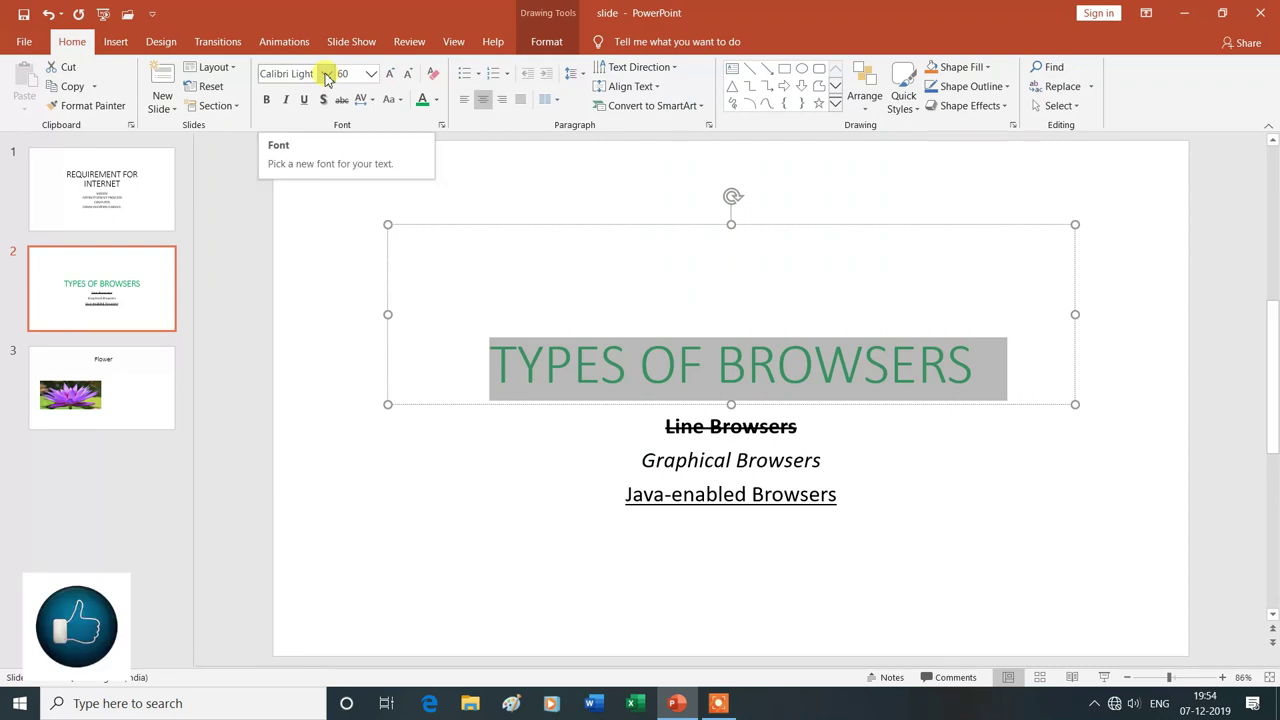
{"action": "left_click", "coordinate": [326, 75]}
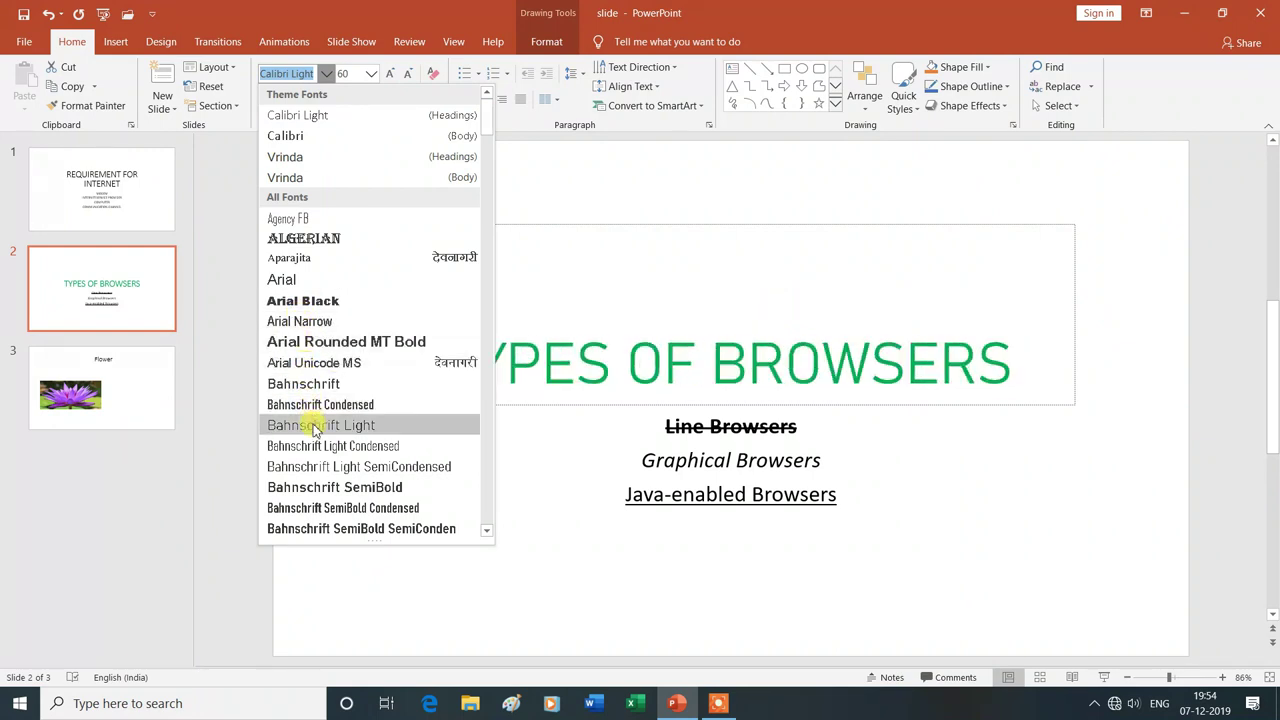
{"action": "scroll", "coordinate": [320, 452], "scroll_direction": "down", "scroll_amount": 2}
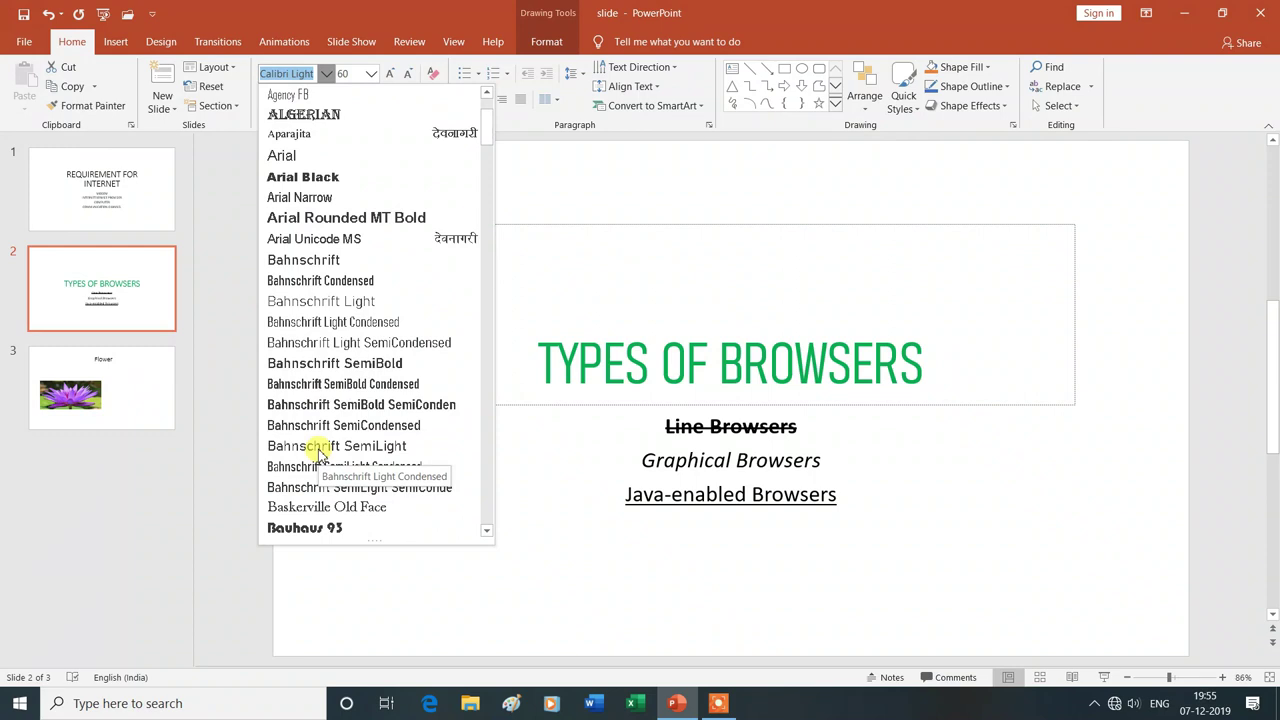
{"action": "scroll", "coordinate": [320, 452], "scroll_direction": "down", "scroll_amount": 1}
{"action": "scroll", "coordinate": [325, 452], "scroll_direction": "down", "scroll_amount": 1}
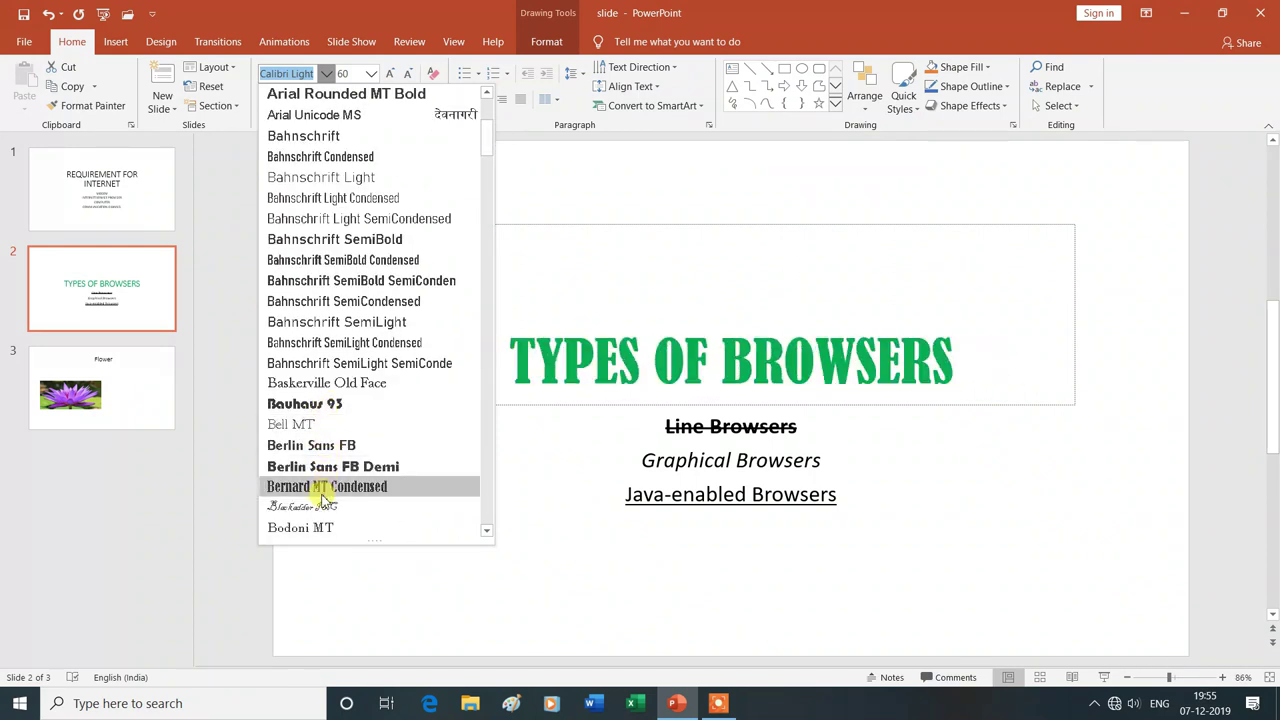
{"action": "scroll", "coordinate": [329, 449], "scroll_direction": "down", "scroll_amount": 1}
{"action": "scroll", "coordinate": [333, 455], "scroll_direction": "down", "scroll_amount": 1}
{"action": "scroll", "coordinate": [333, 455], "scroll_direction": "down", "scroll_amount": 1}
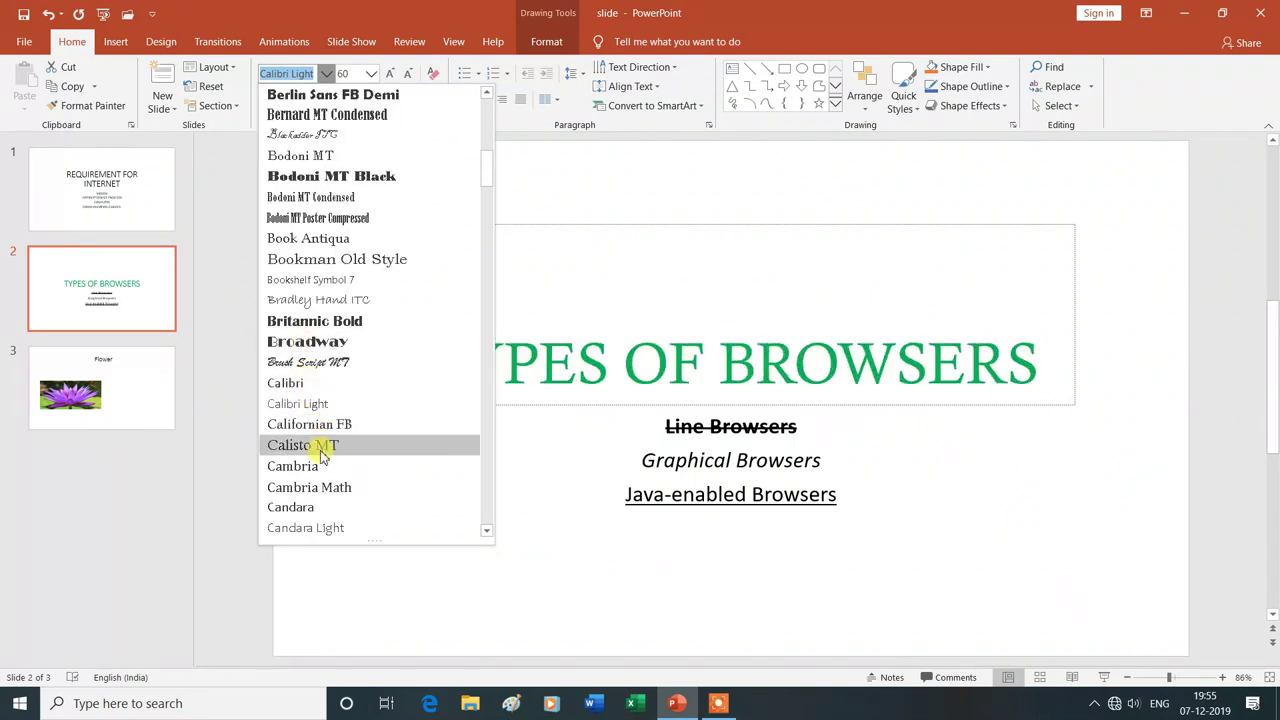
{"action": "scroll", "coordinate": [320, 445], "scroll_direction": "down", "scroll_amount": 2}
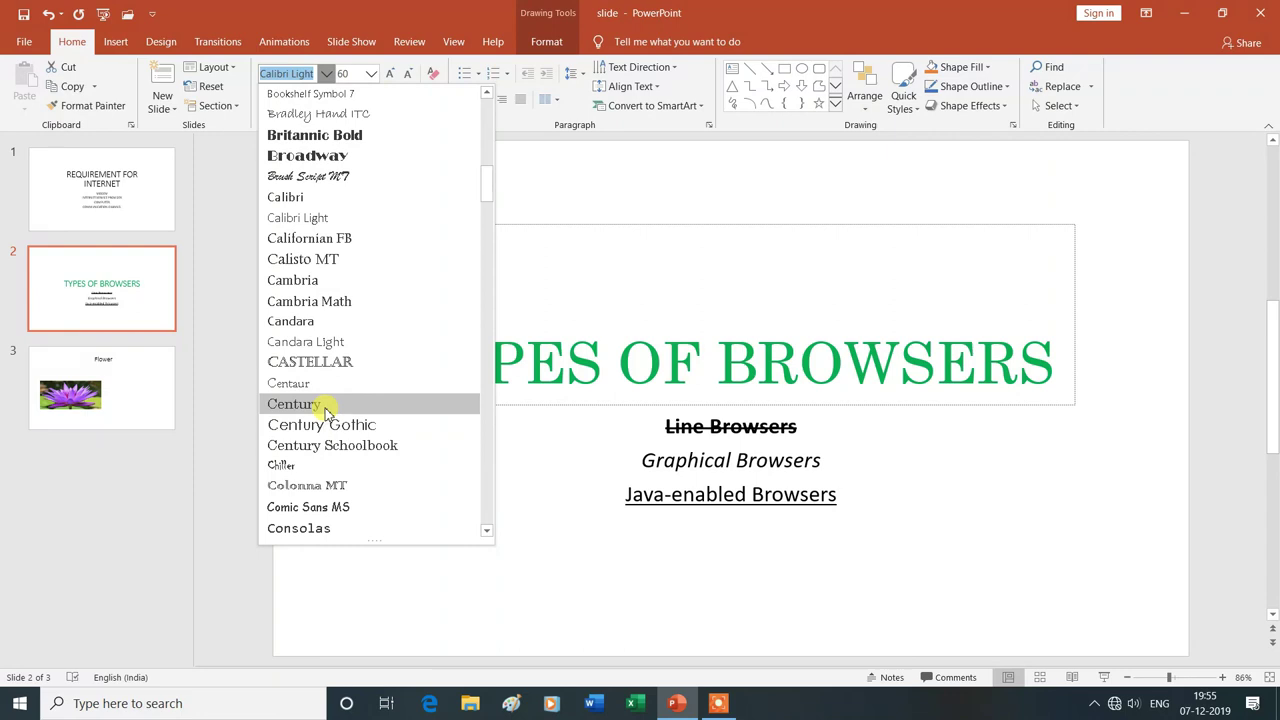
{"action": "left_click", "coordinate": [324, 407]}
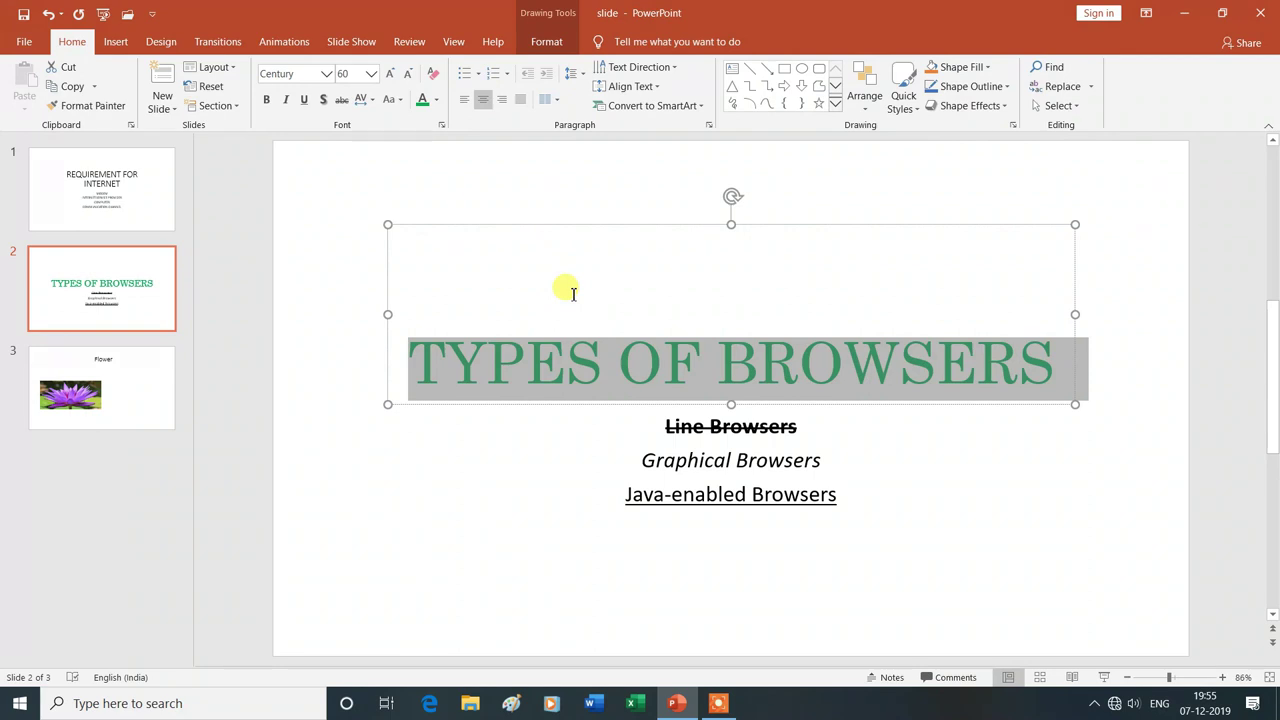
{"action": "left_click", "coordinate": [518, 363]}
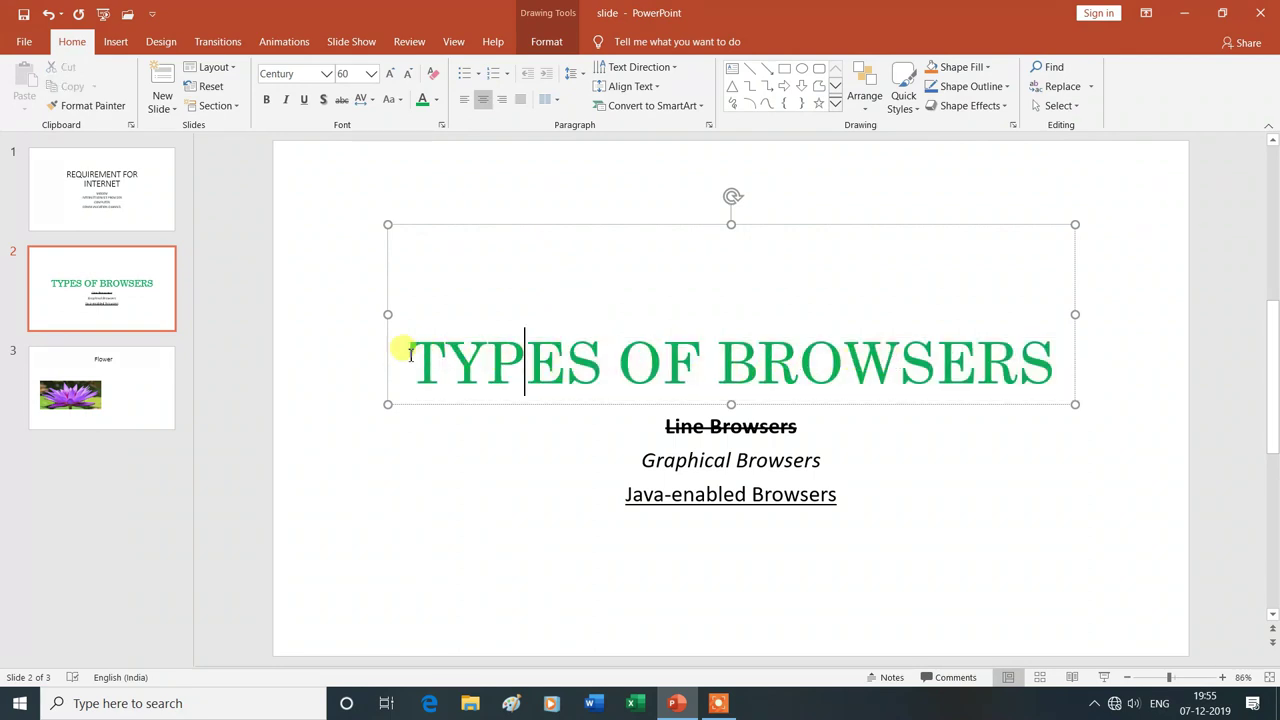
Set the title font size from 60 to 44.
{"action": "left_click_drag", "start_coordinate": [407, 348], "coordinate": [845, 365]}
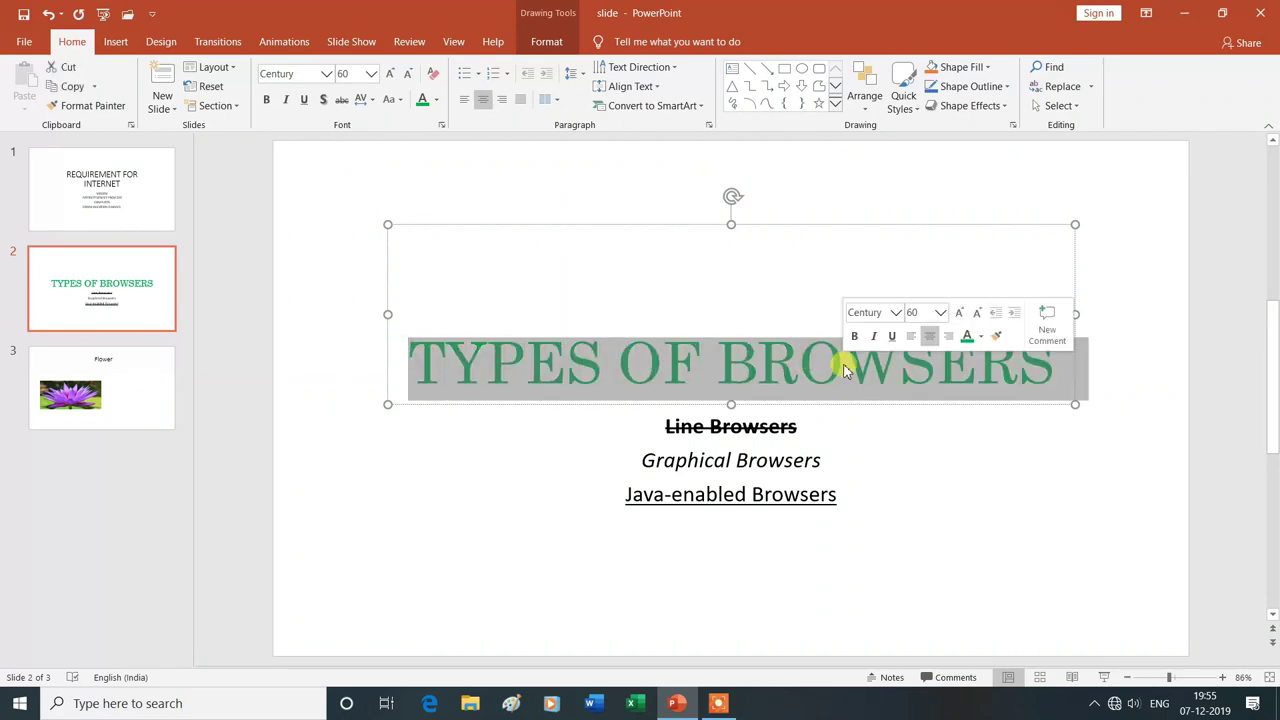
{"action": "left_click", "coordinate": [371, 75]}
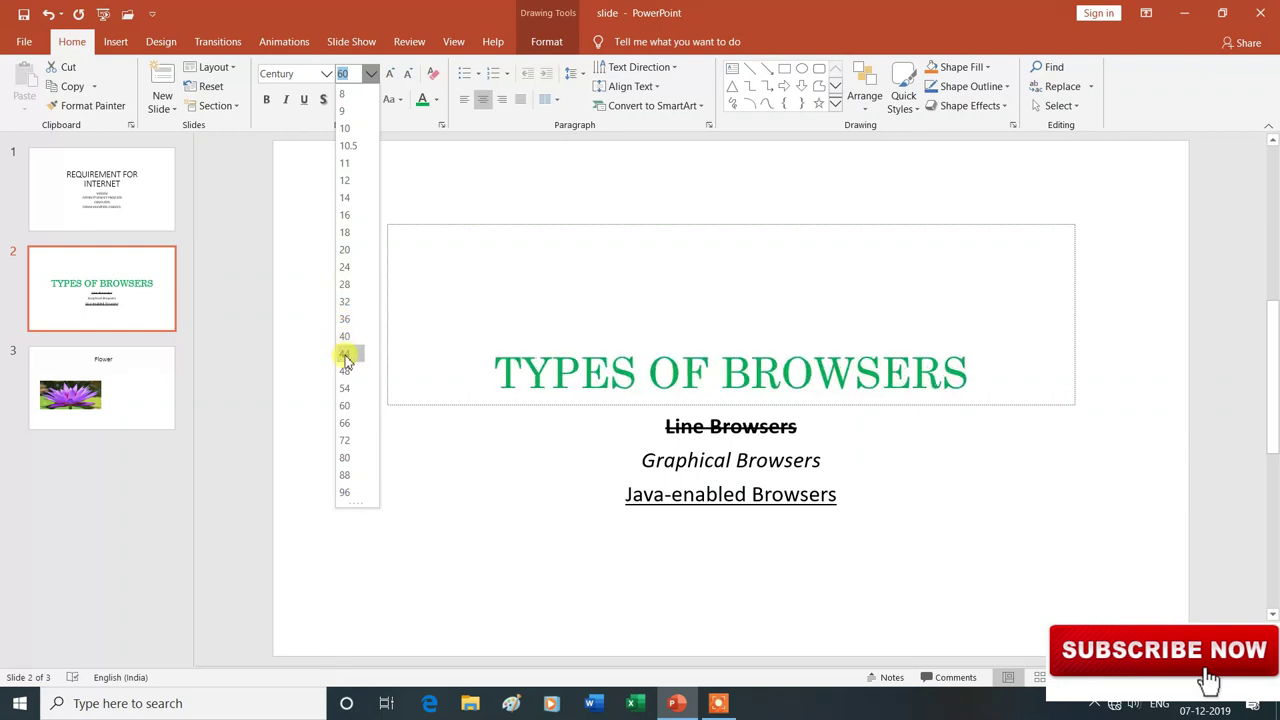
{"action": "left_click", "coordinate": [345, 356]}
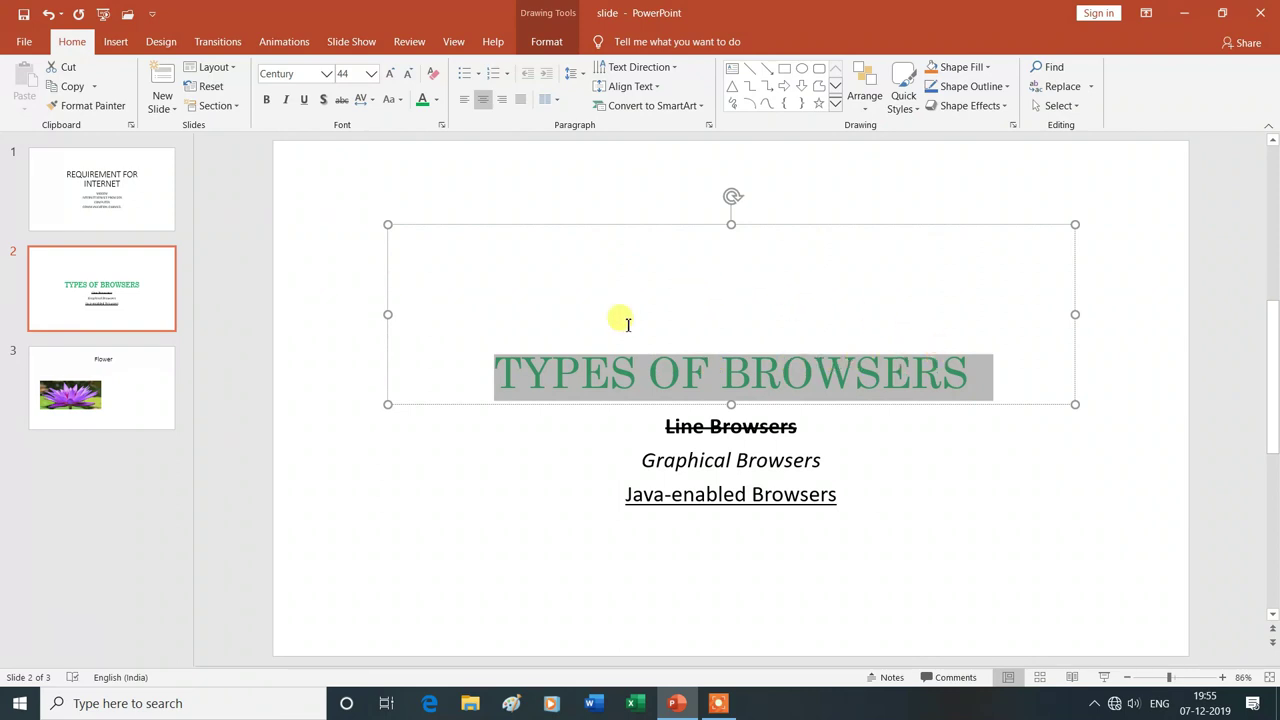
Step the title size up to 60 with Increase Font Size, then back down to 44.
{"action": "left_click", "coordinate": [391, 75]}
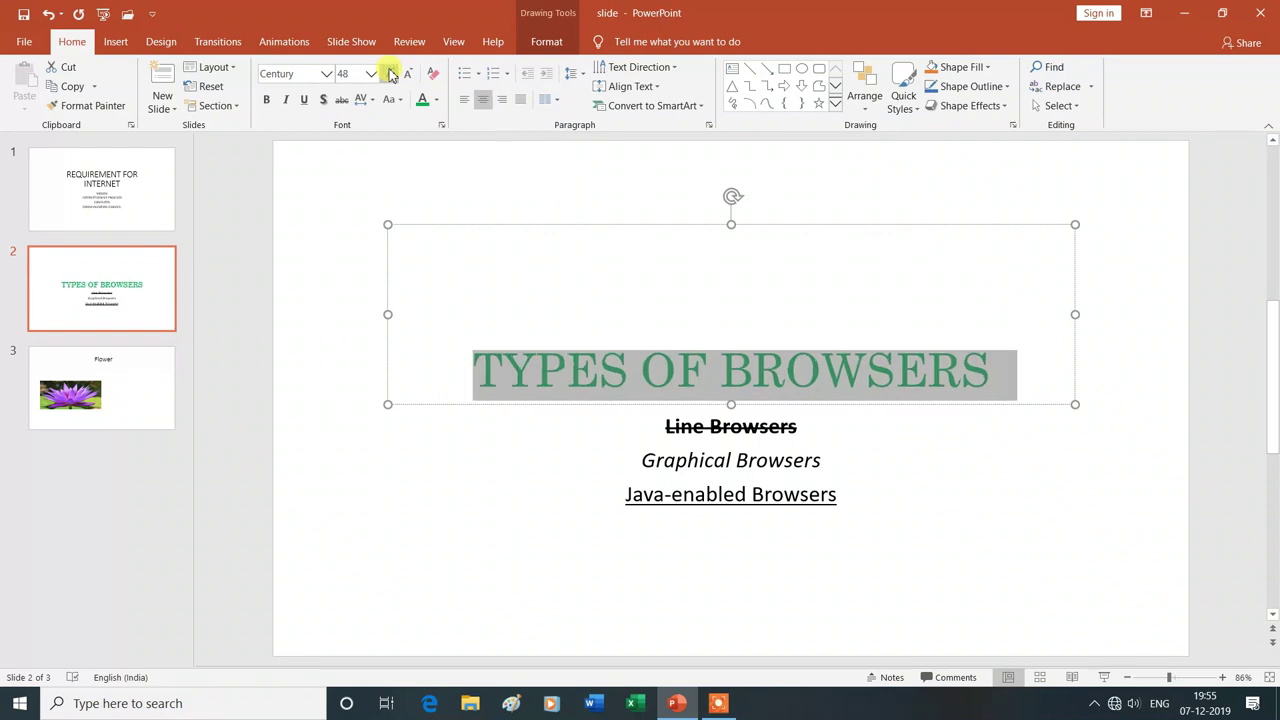
{"action": "left_click", "coordinate": [391, 75]}
{"action": "left_click", "coordinate": [391, 75]}
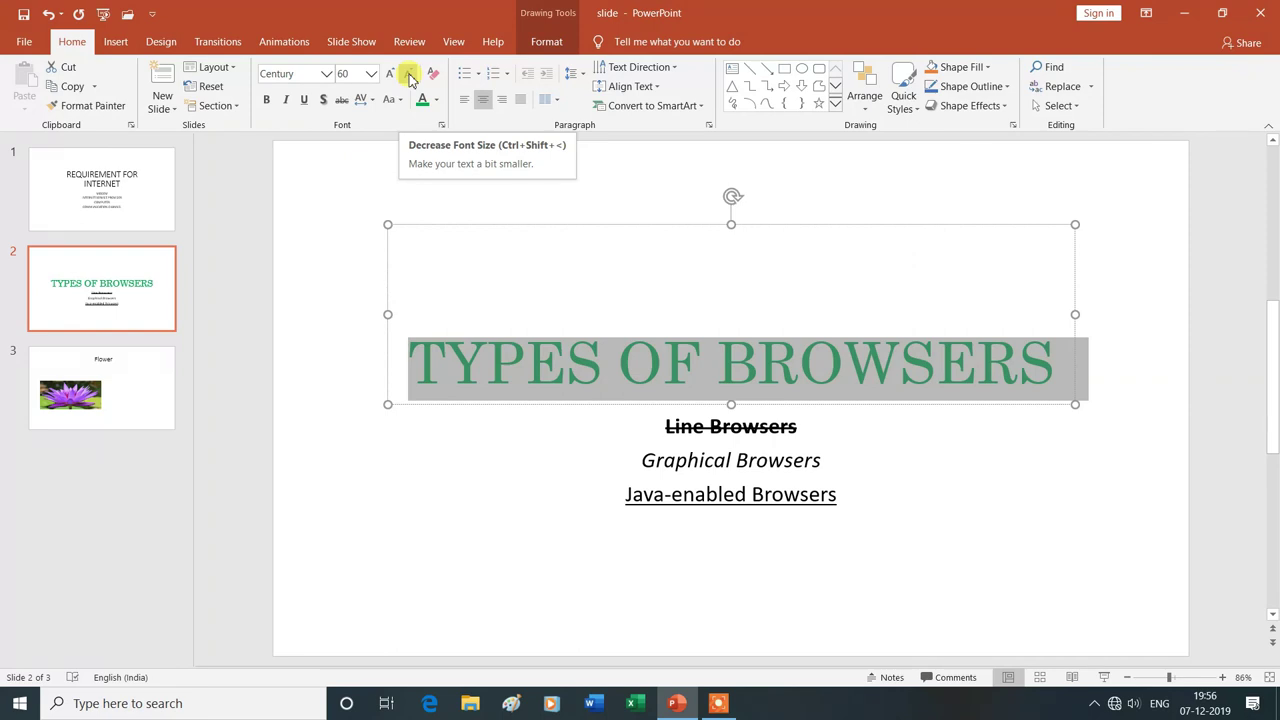
{"action": "left_click", "coordinate": [409, 78]}
{"action": "left_click", "coordinate": [409, 78]}
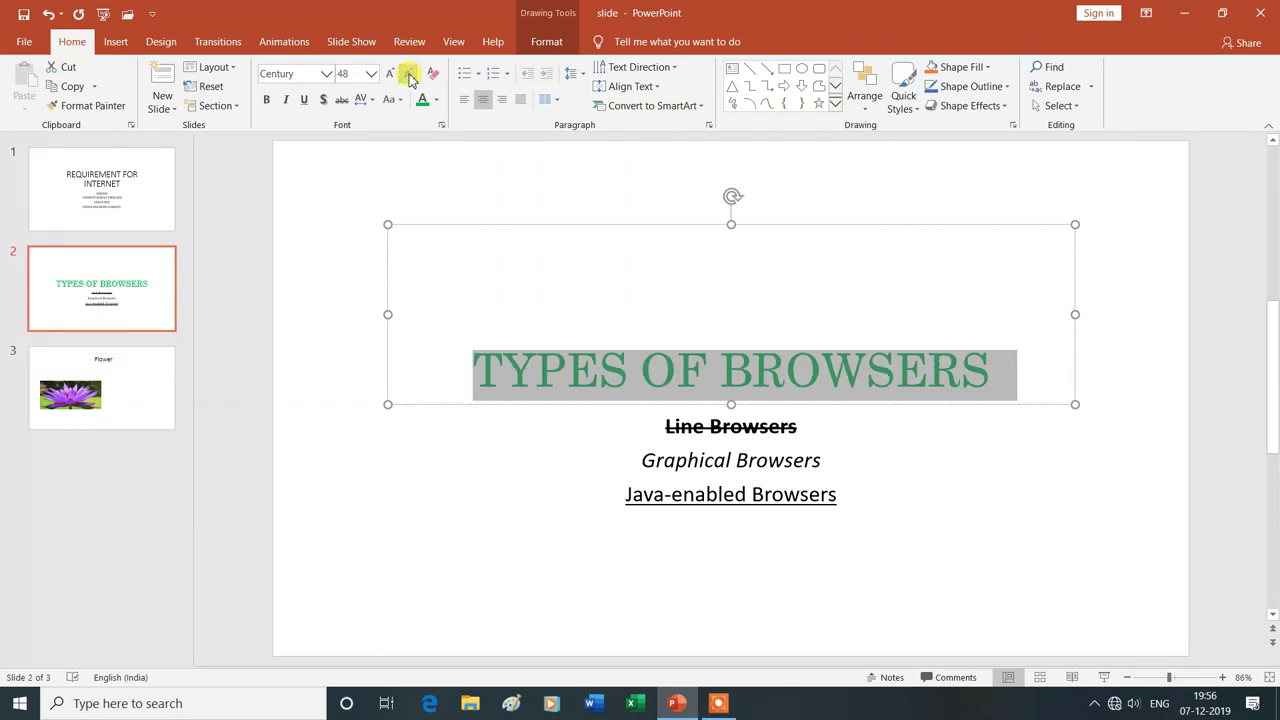
{"action": "left_click", "coordinate": [409, 78]}
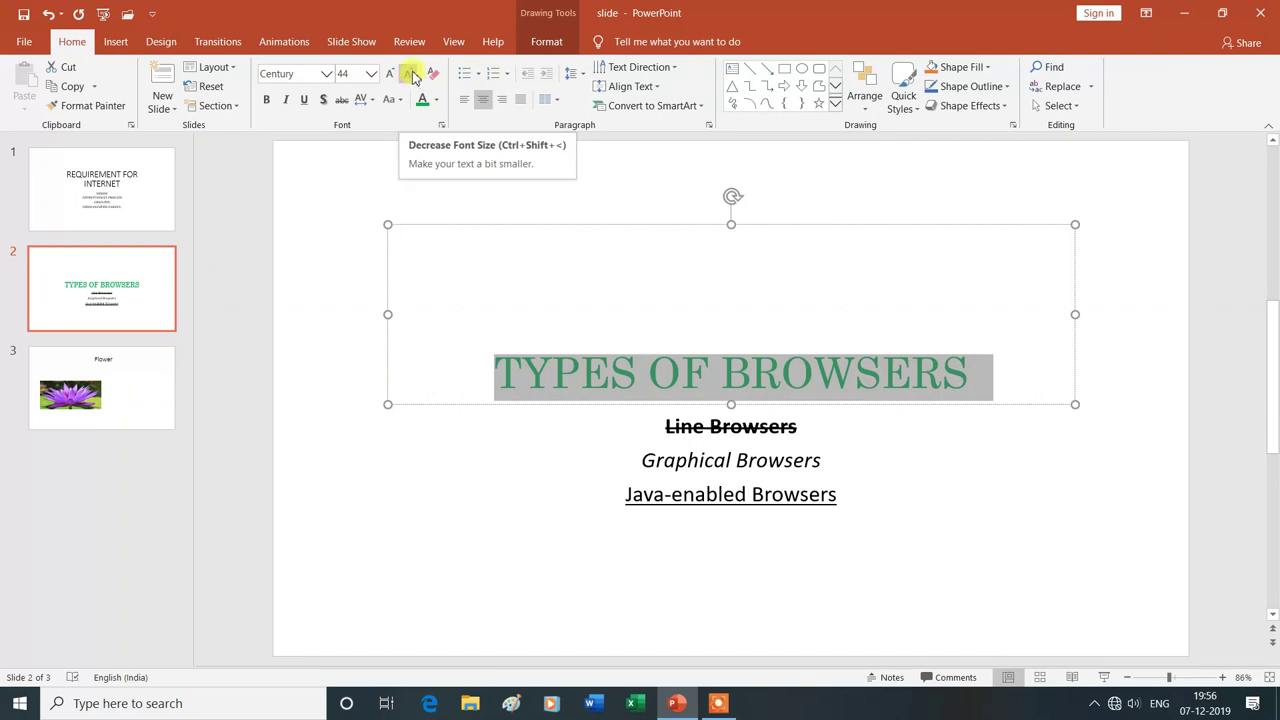
{"action": "left_click", "coordinate": [487, 275]}
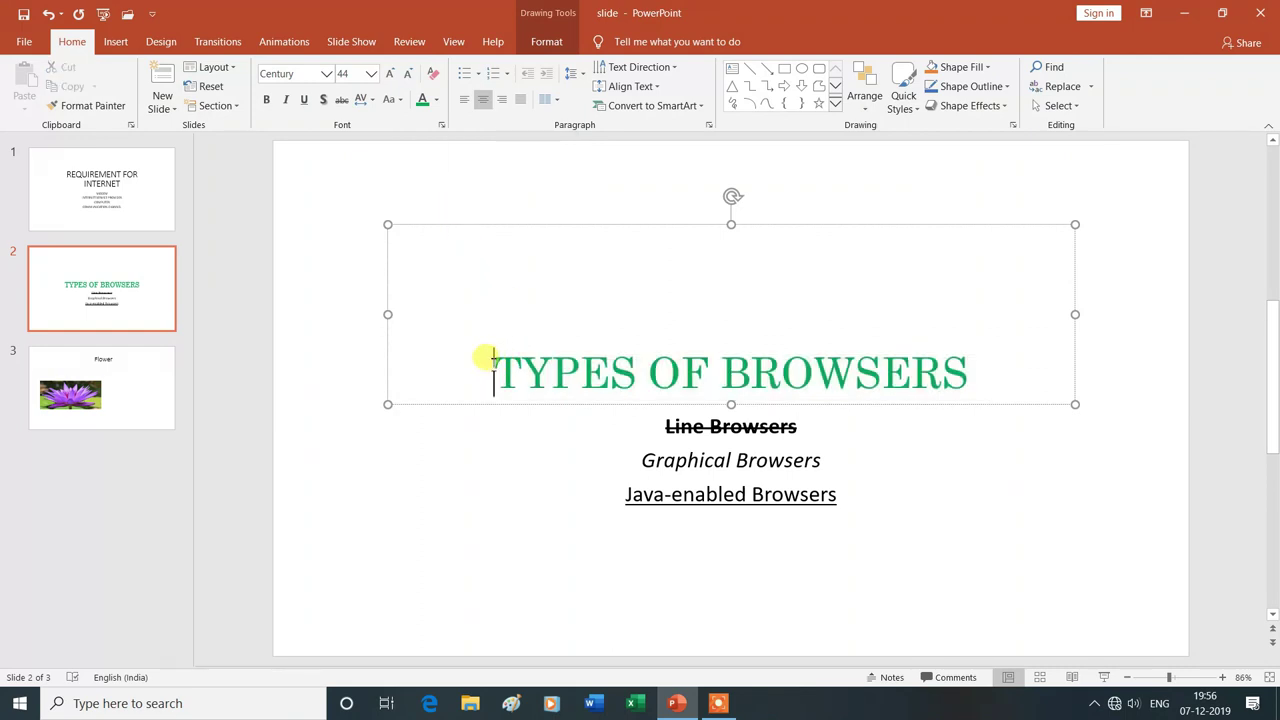
Clear all formatting from the 'TYPES OF BROWSERS' title so it shows as default text.
{"action": "left_click_drag", "start_coordinate": [492, 363], "coordinate": [829, 363]}
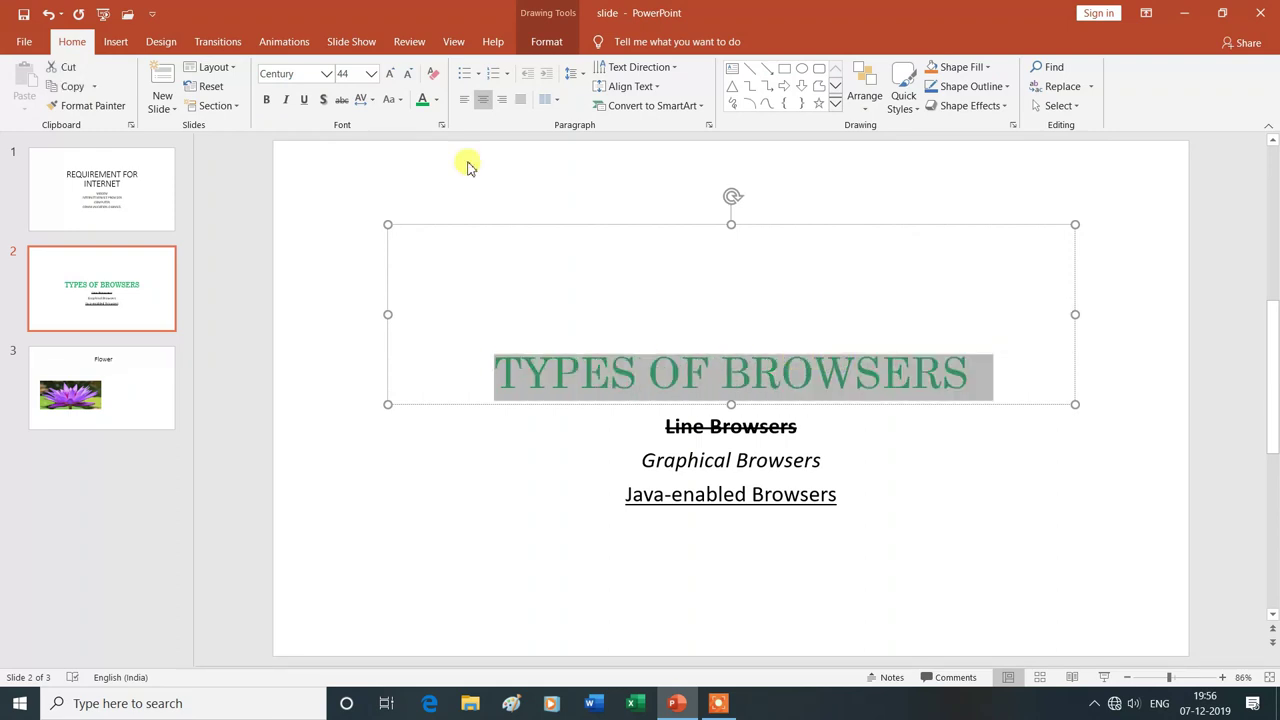
{"action": "left_click", "coordinate": [433, 75]}
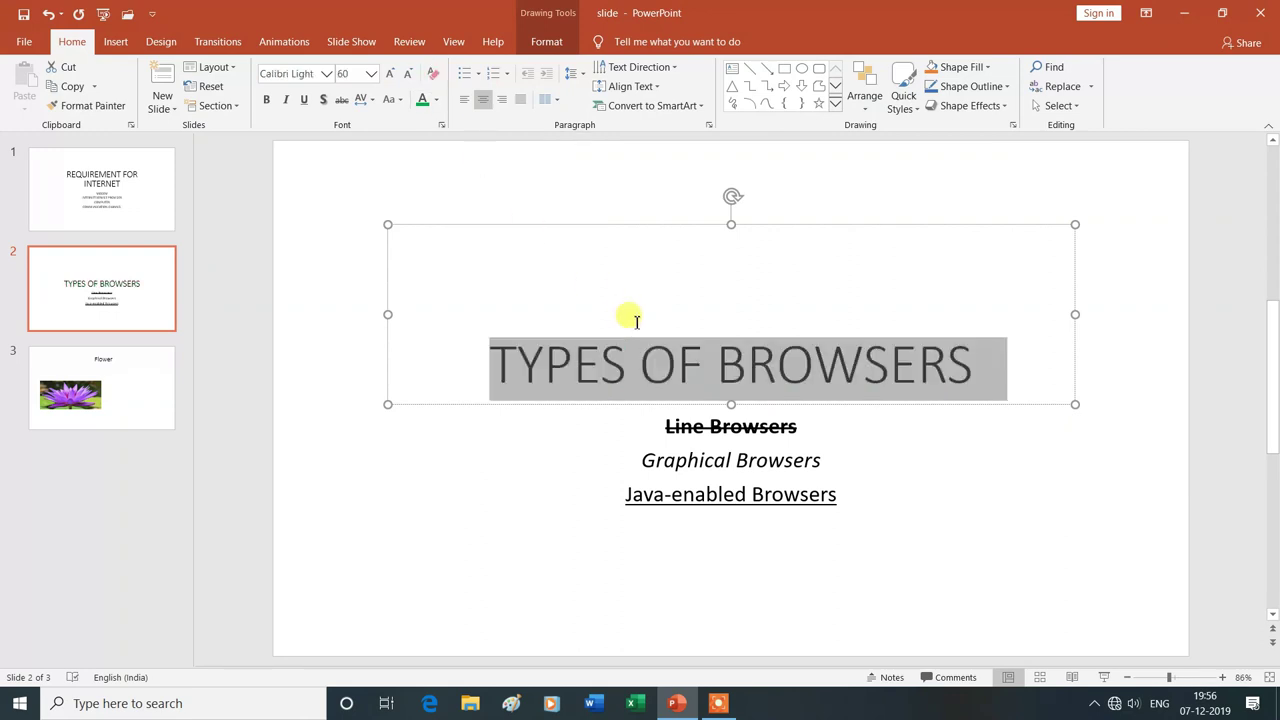
{"action": "left_click", "coordinate": [624, 340]}
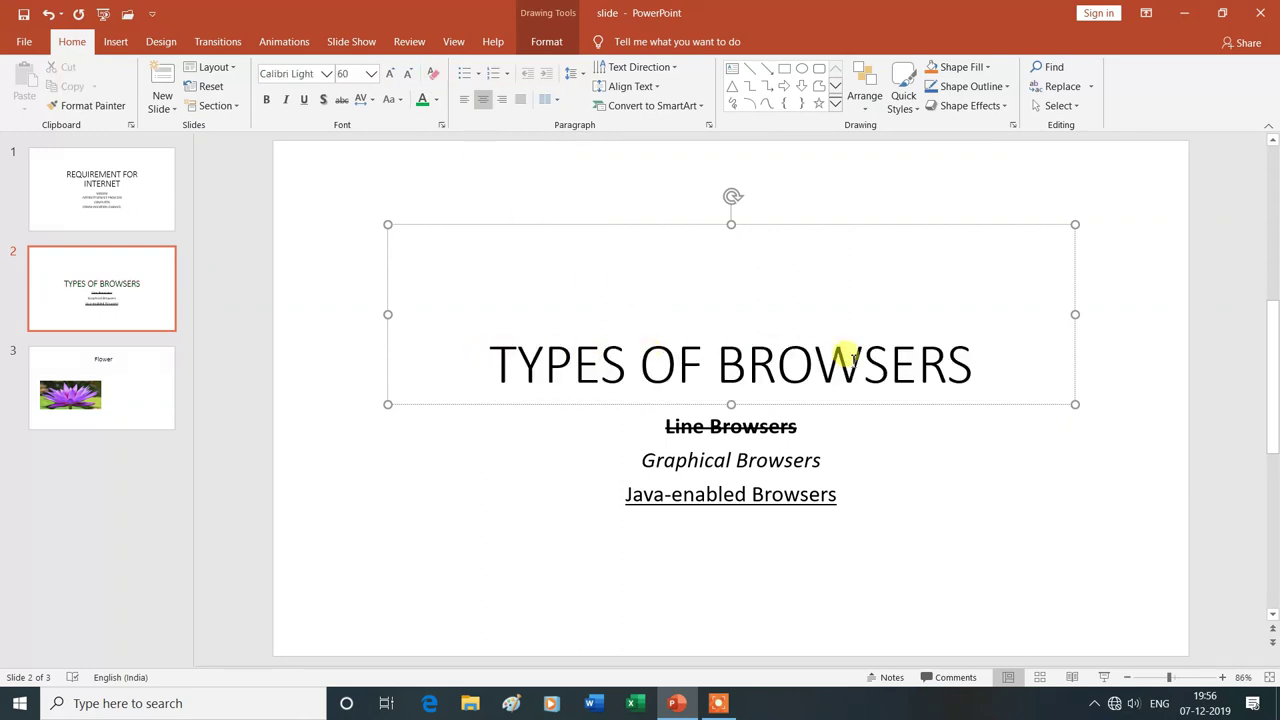
Clear all formatting from the three browser list lines, leaving plain text.
{"action": "left_click_drag", "start_coordinate": [662, 426], "coordinate": [801, 509]}
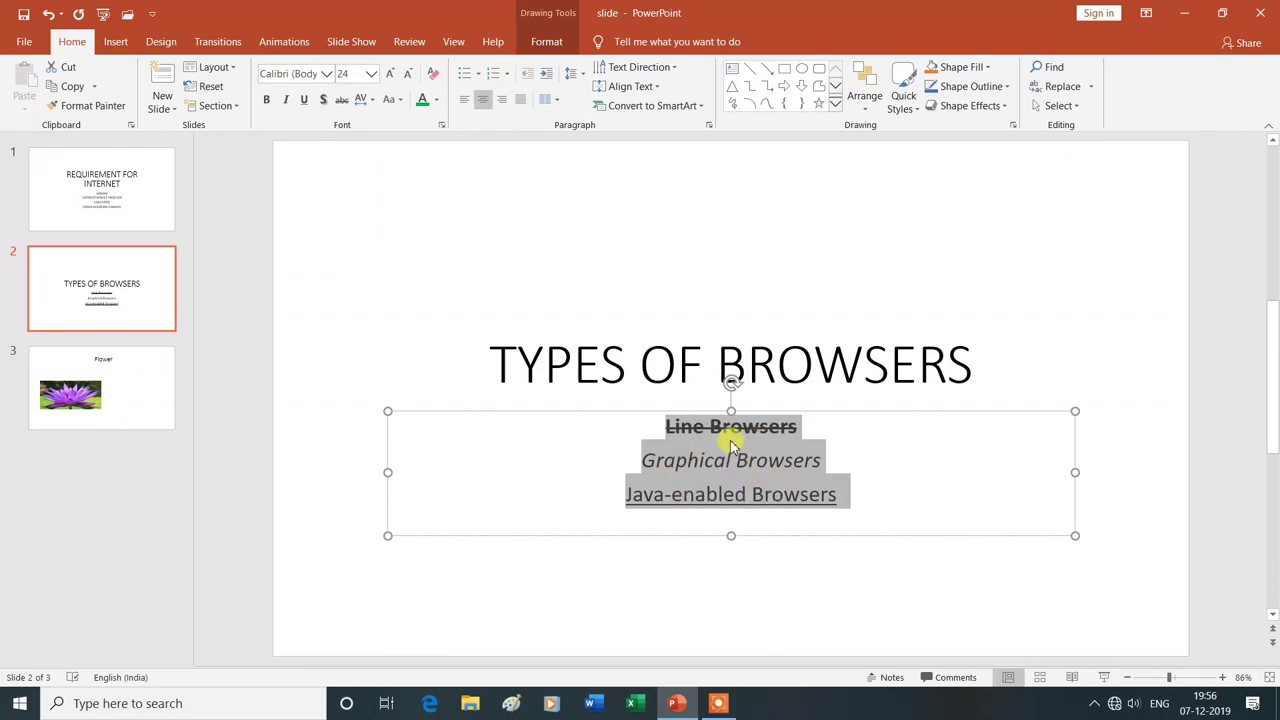
{"action": "left_click", "coordinate": [436, 78]}
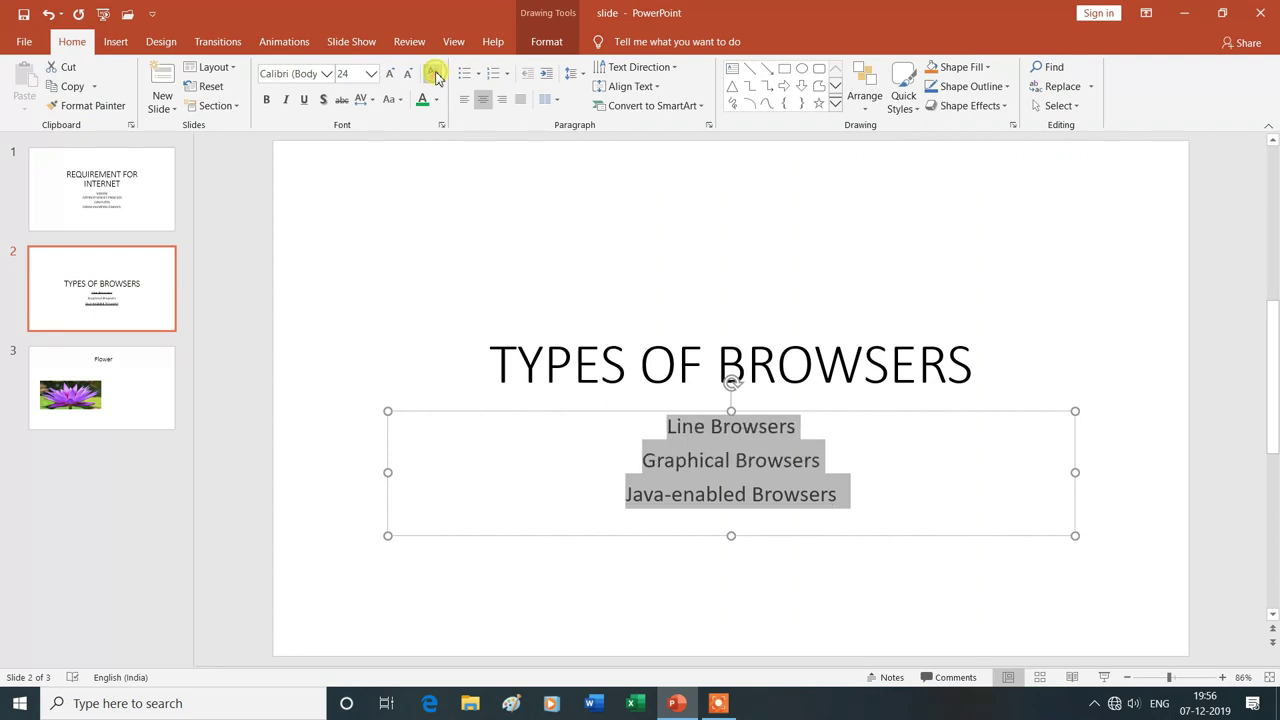
{"action": "left_click", "coordinate": [626, 442]}
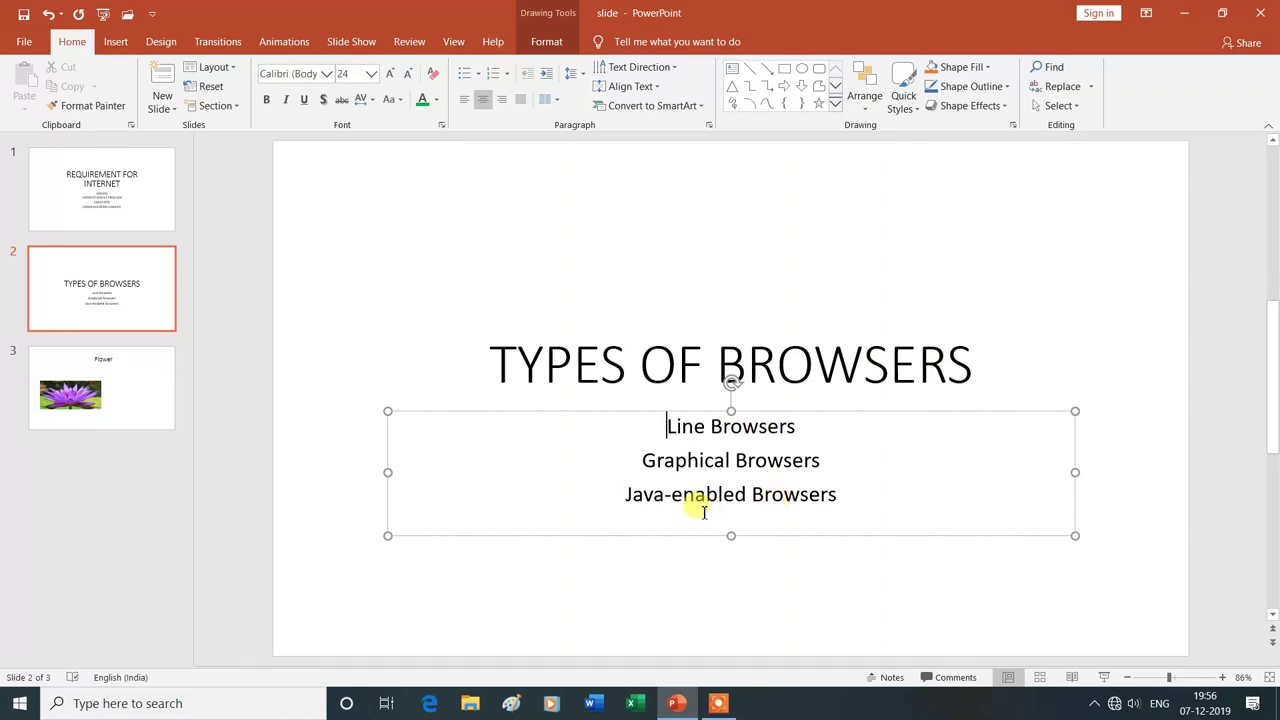